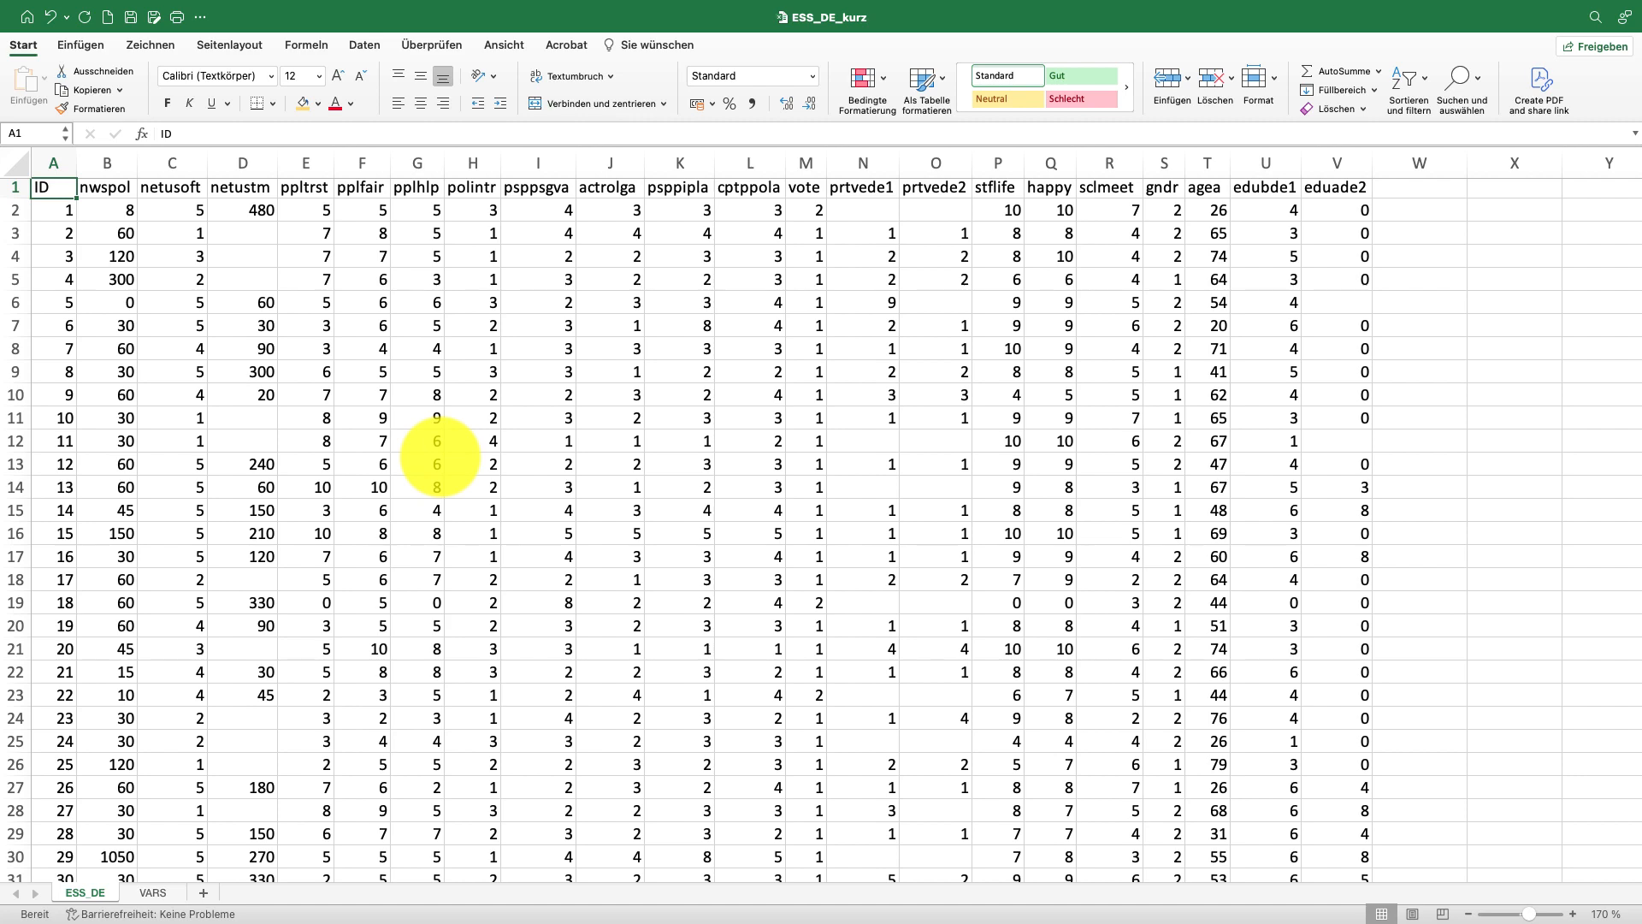
- Examine the netusoft question, its category codes and its missing values on the VARS sheet
click(152, 892)
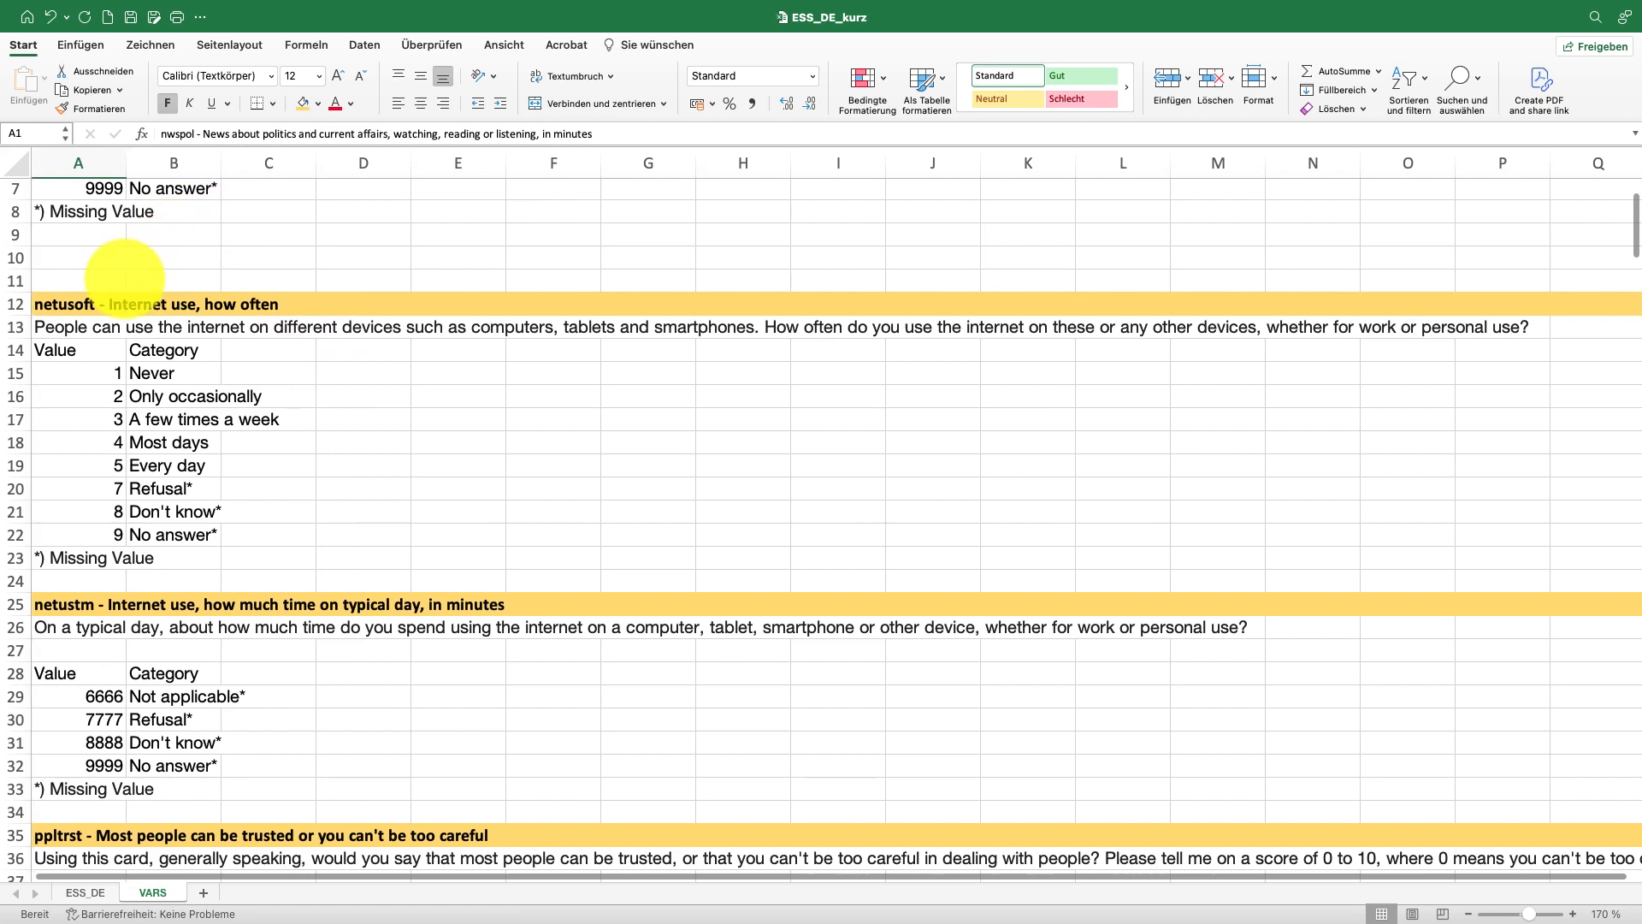
scroll(124, 278, up, 5)
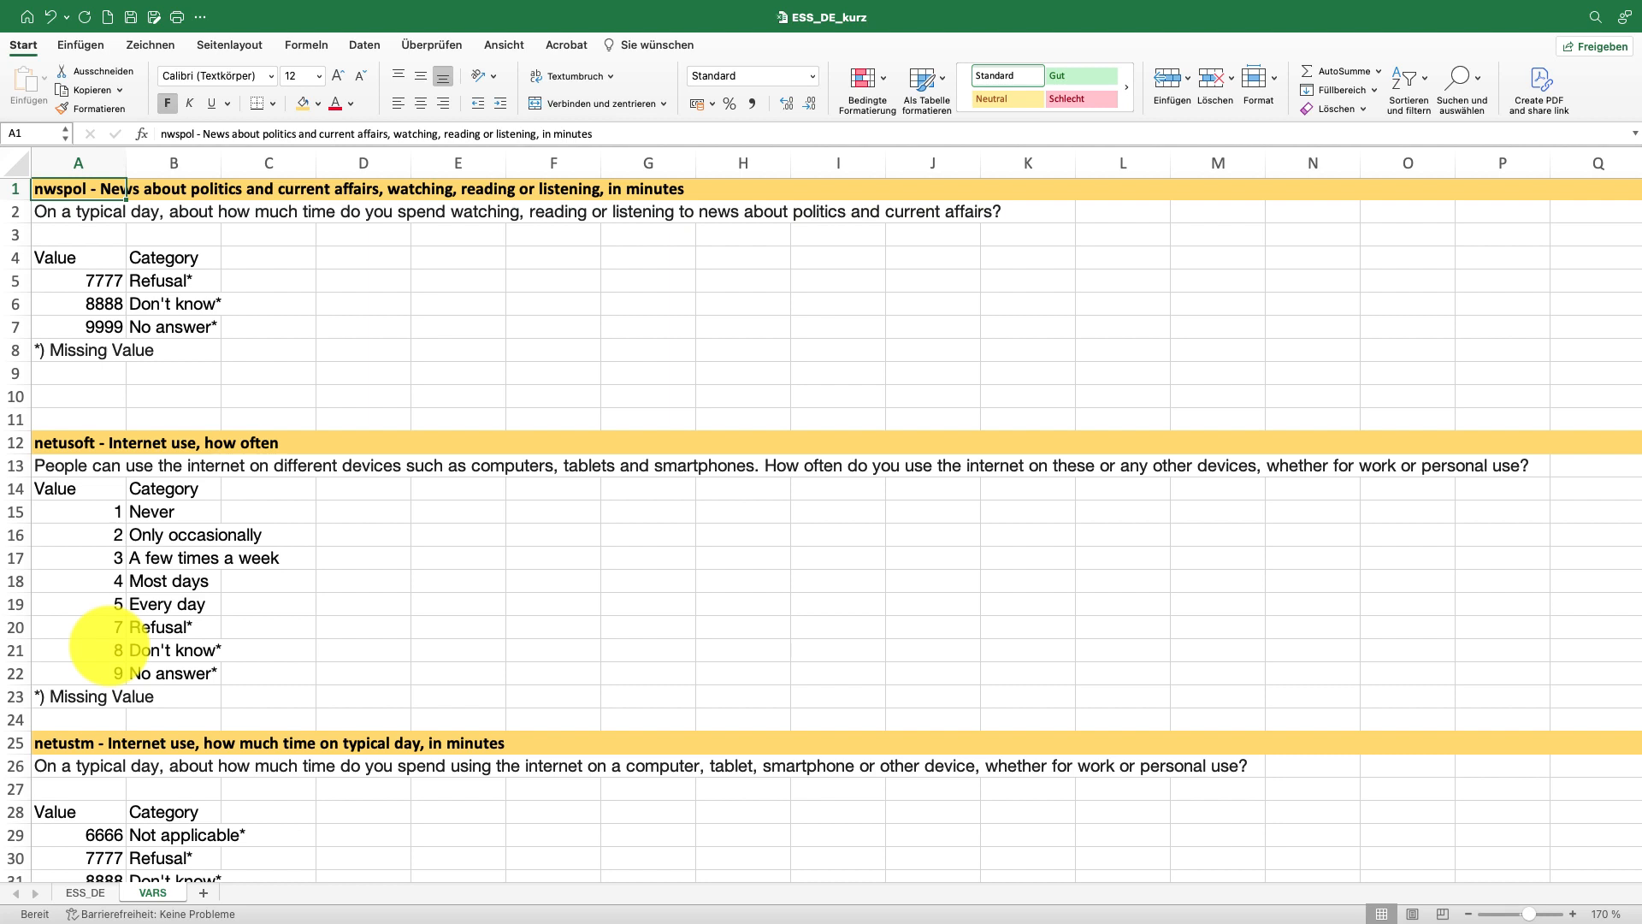
scroll(107, 646, down, 3)
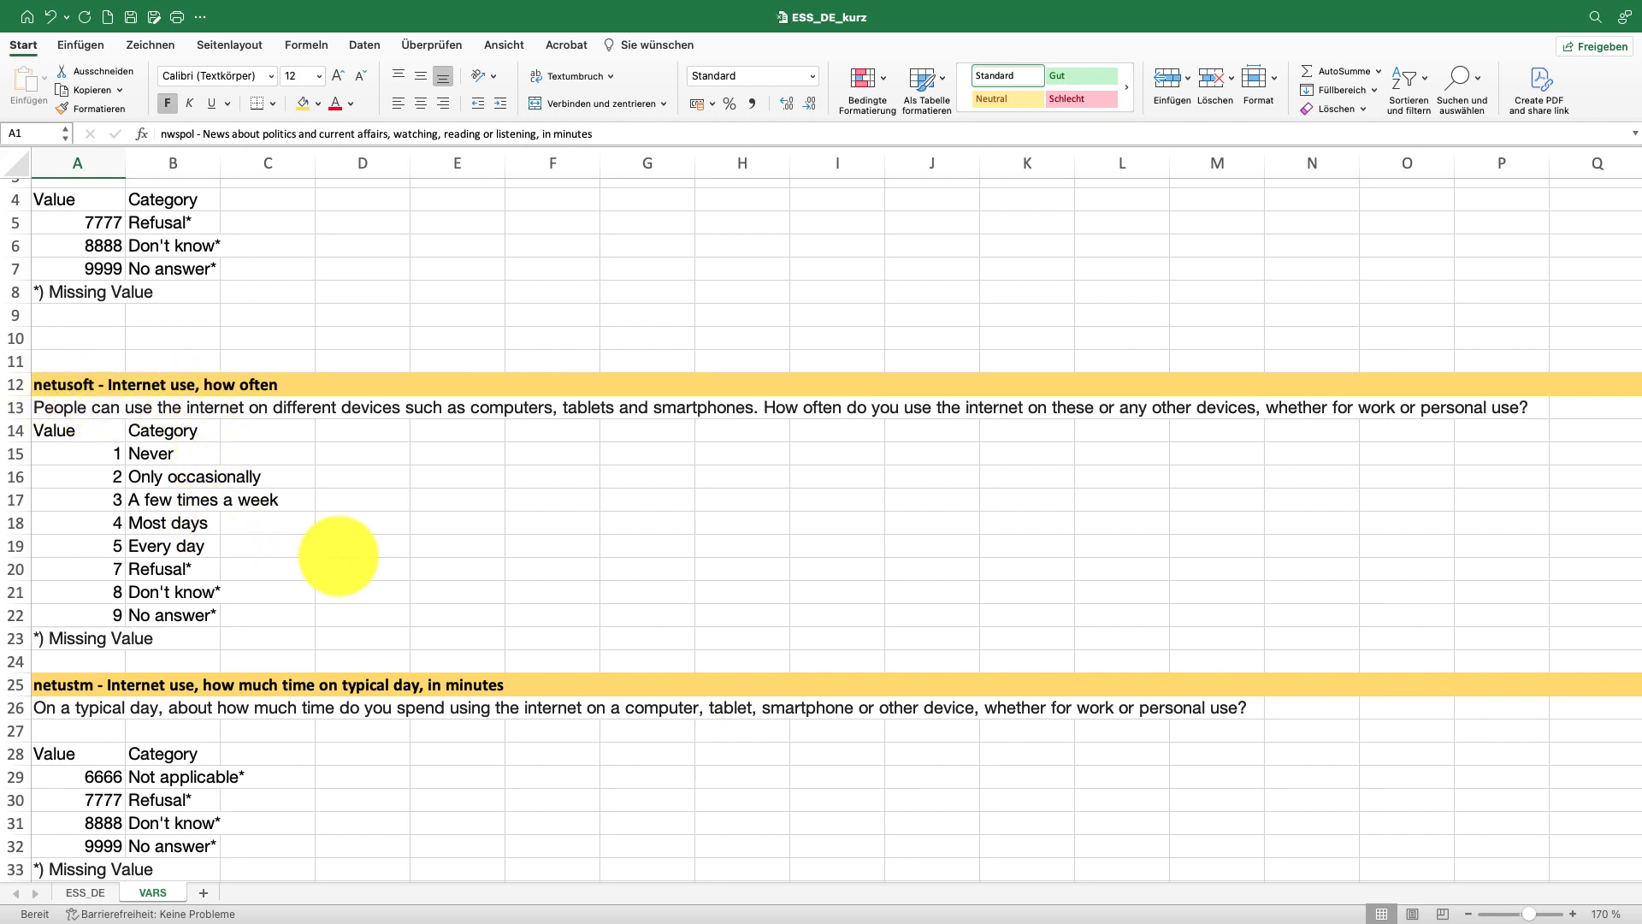
scroll(414, 680, down, 3)
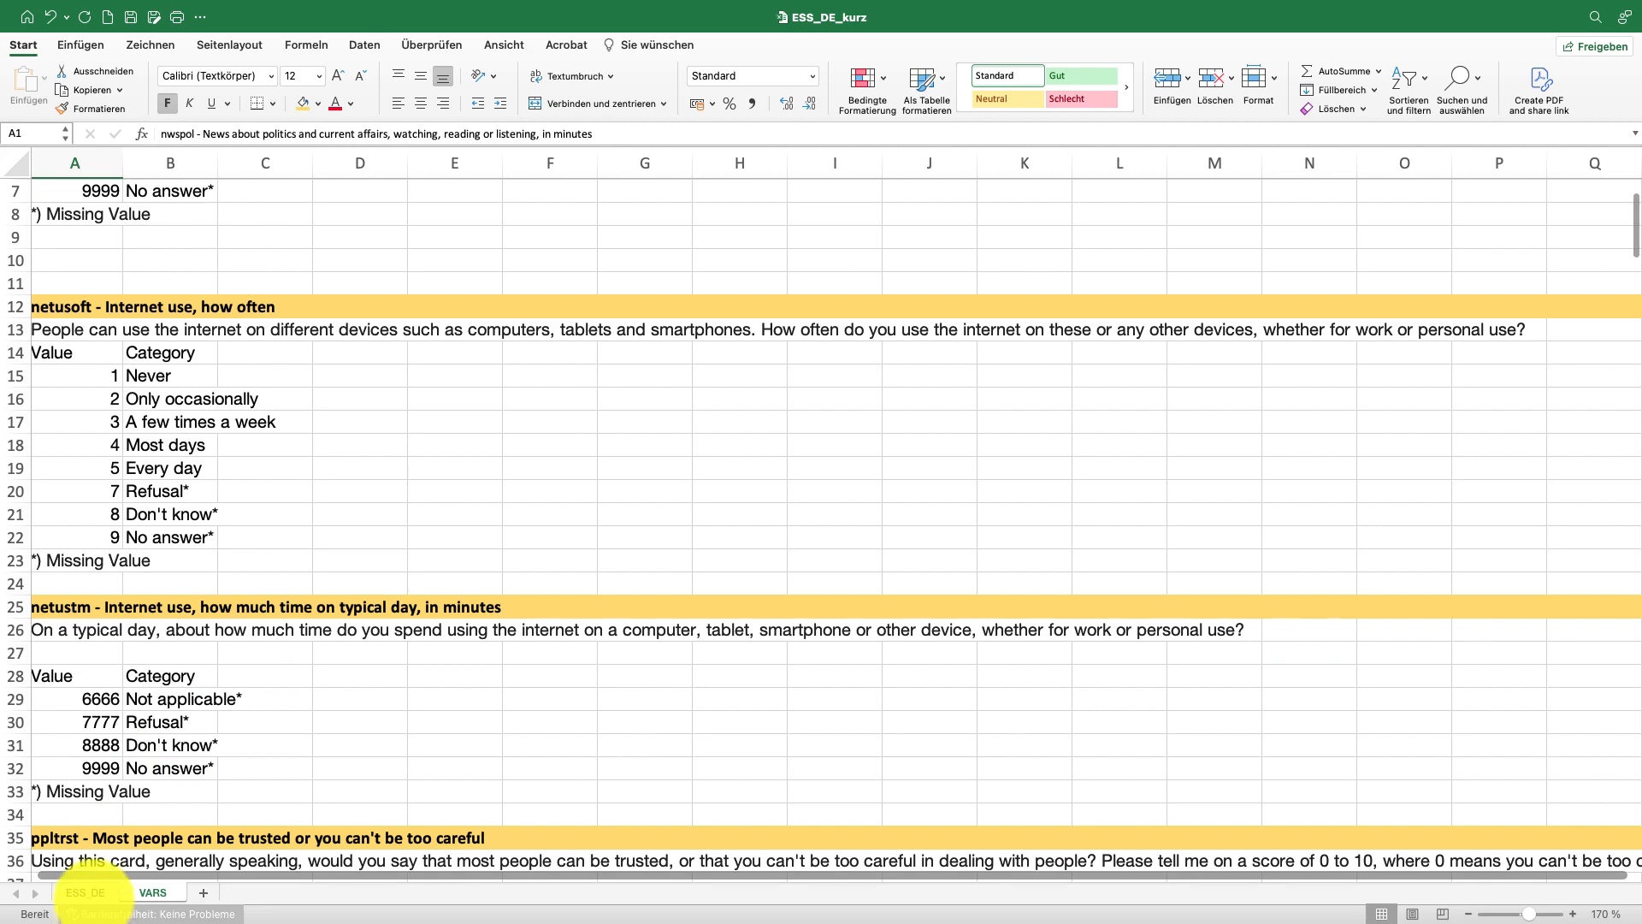
- Create a PivotTable on a new worksheet from the netusoft column of the ESS_DE sheet
click(85, 892)
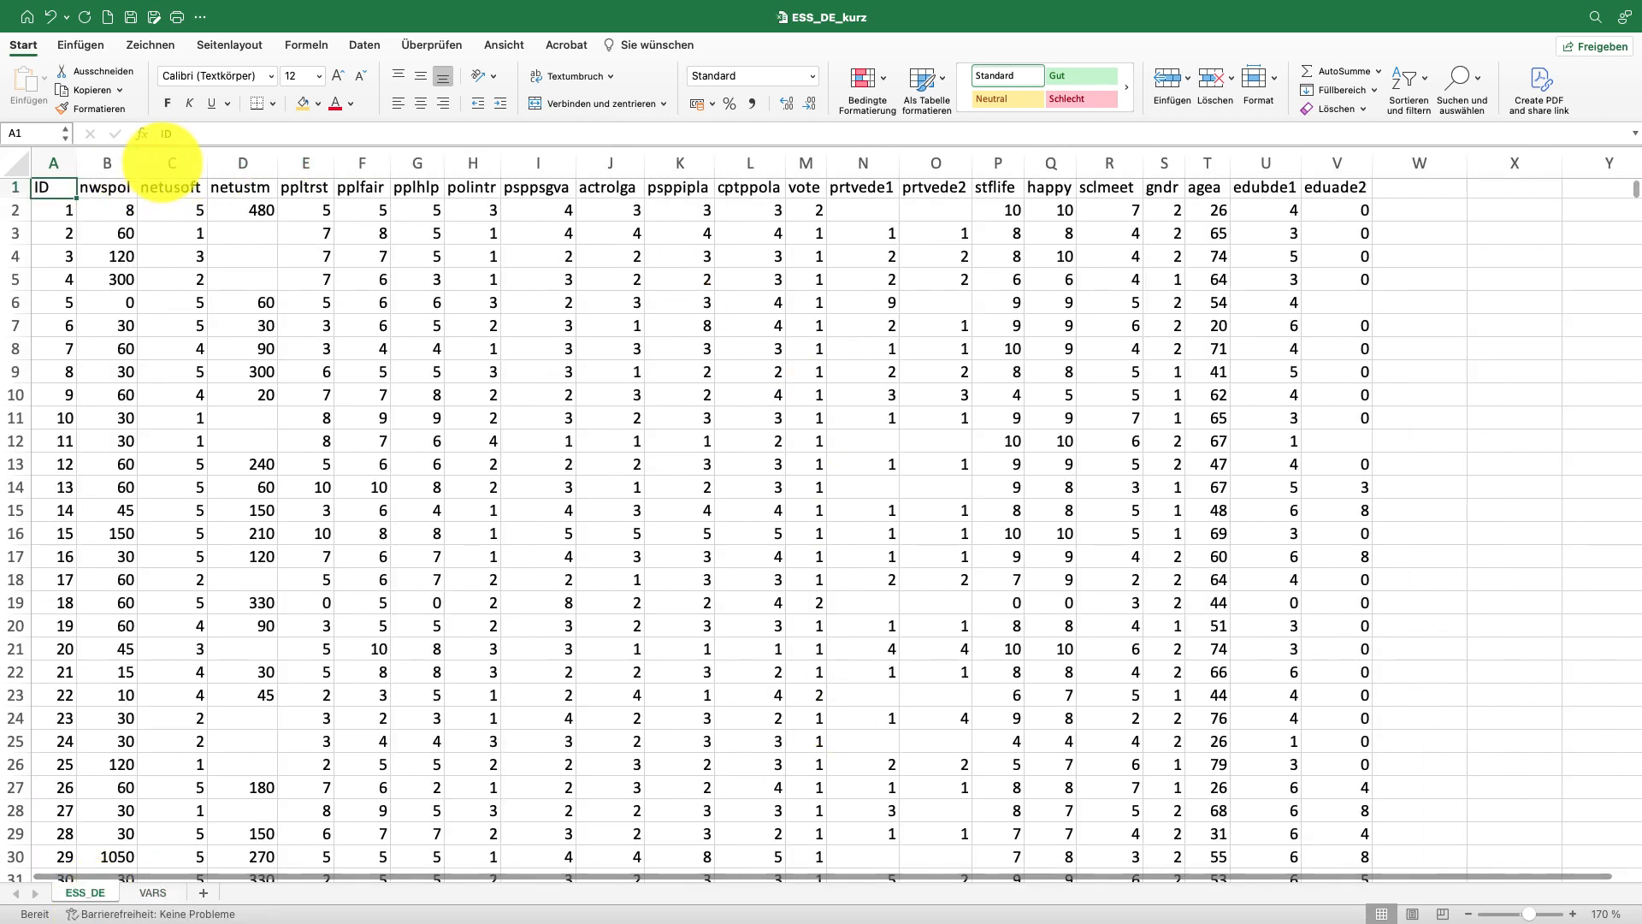
click(171, 162)
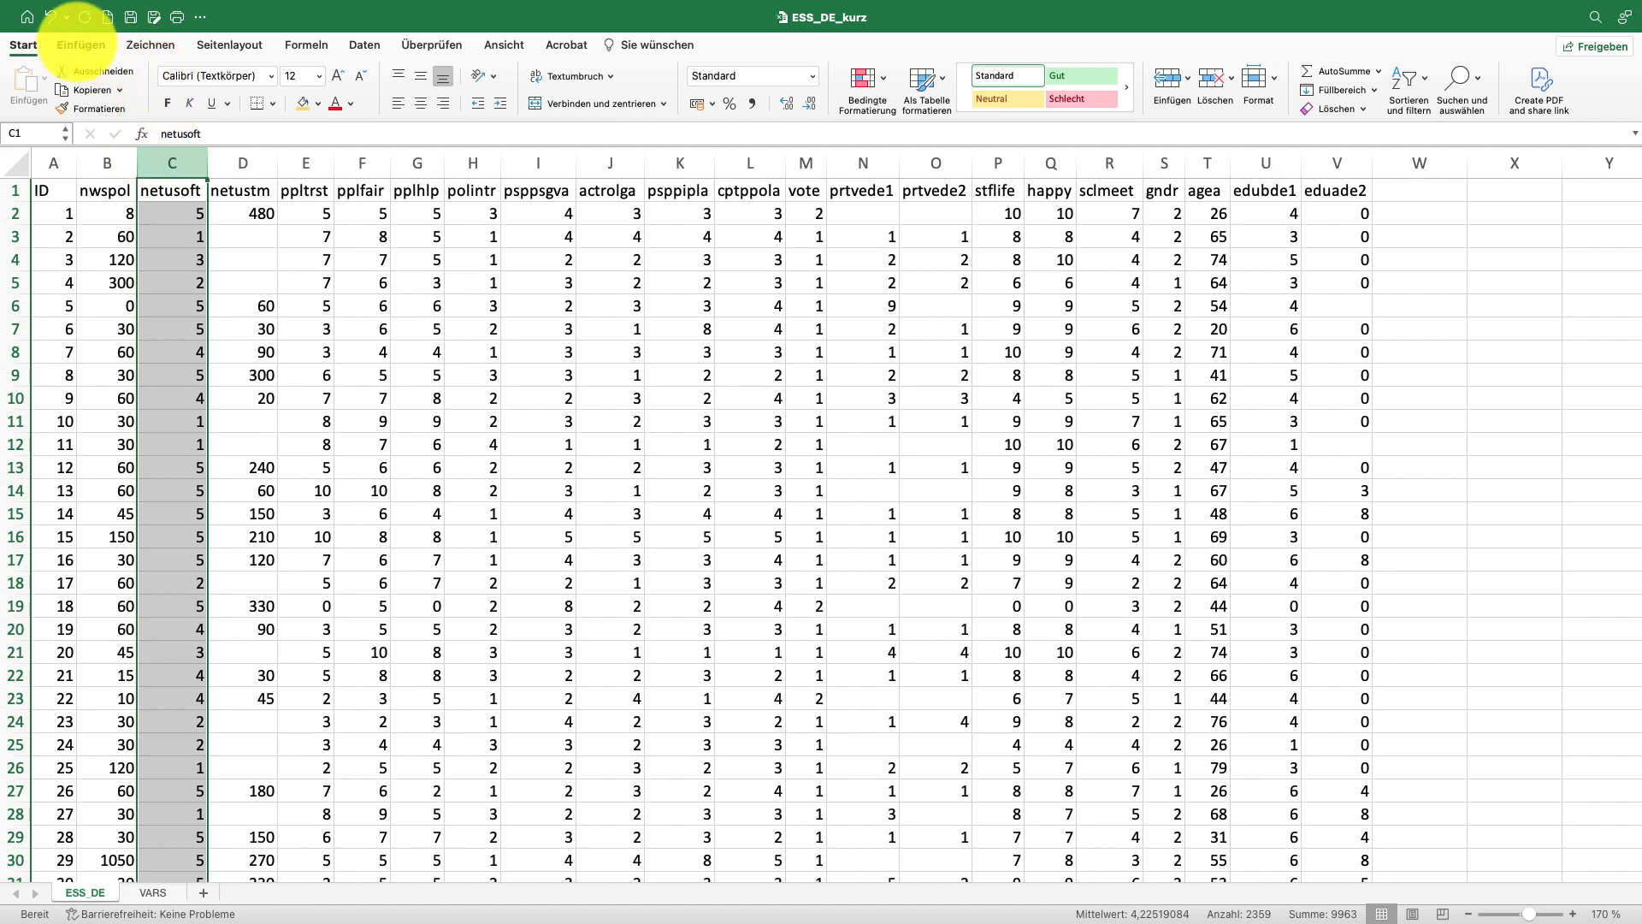
click(81, 45)
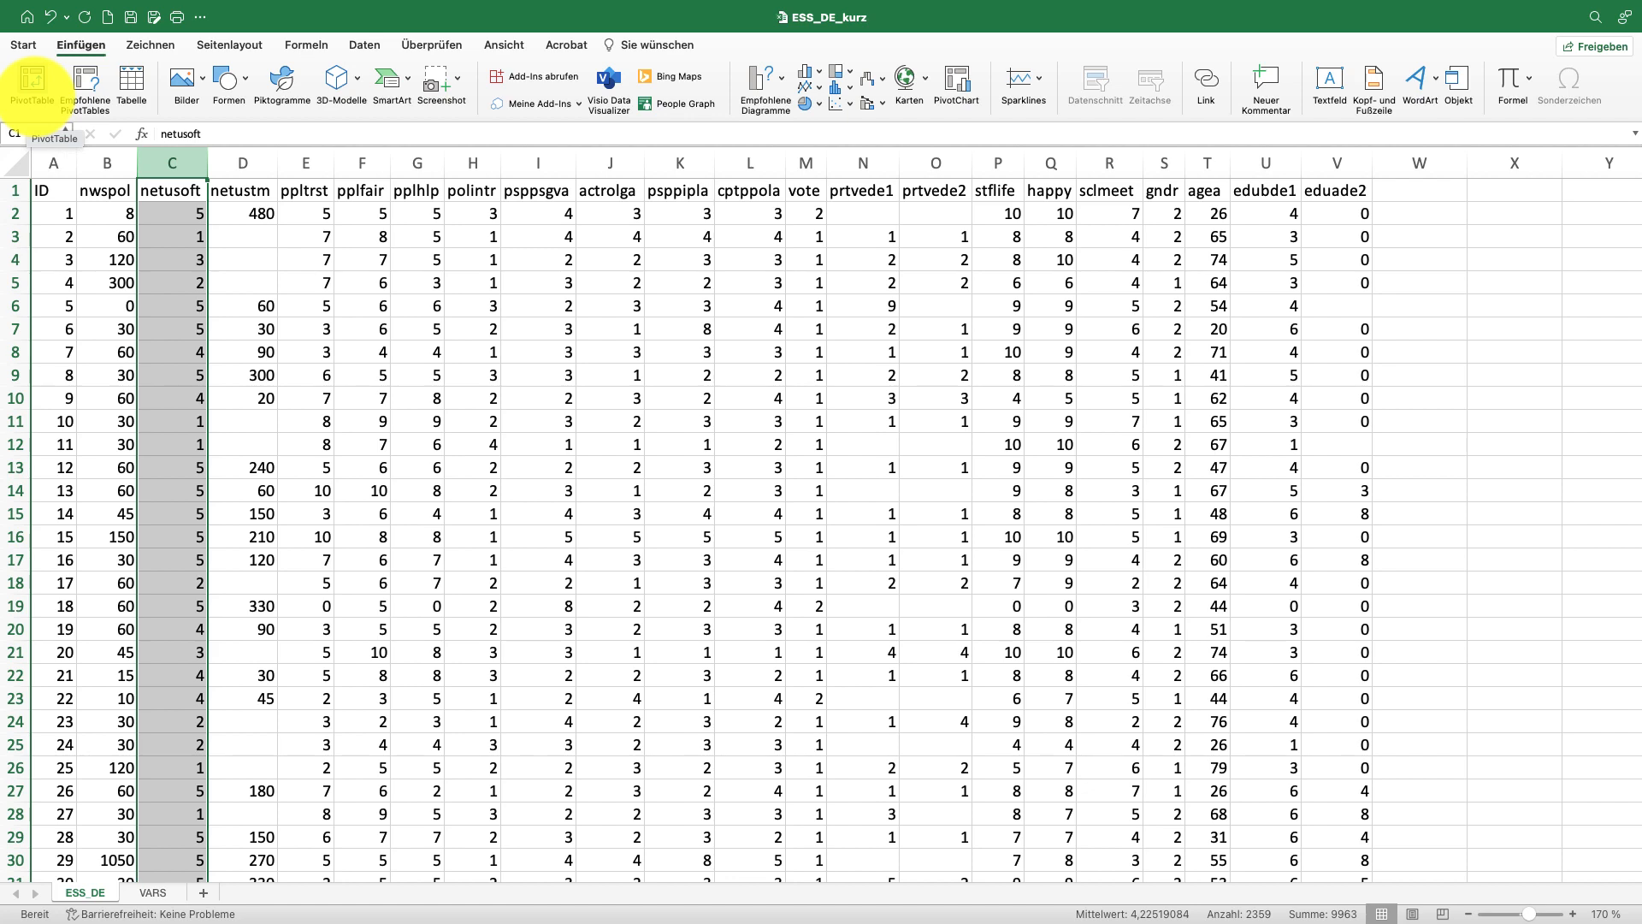
click(32, 81)
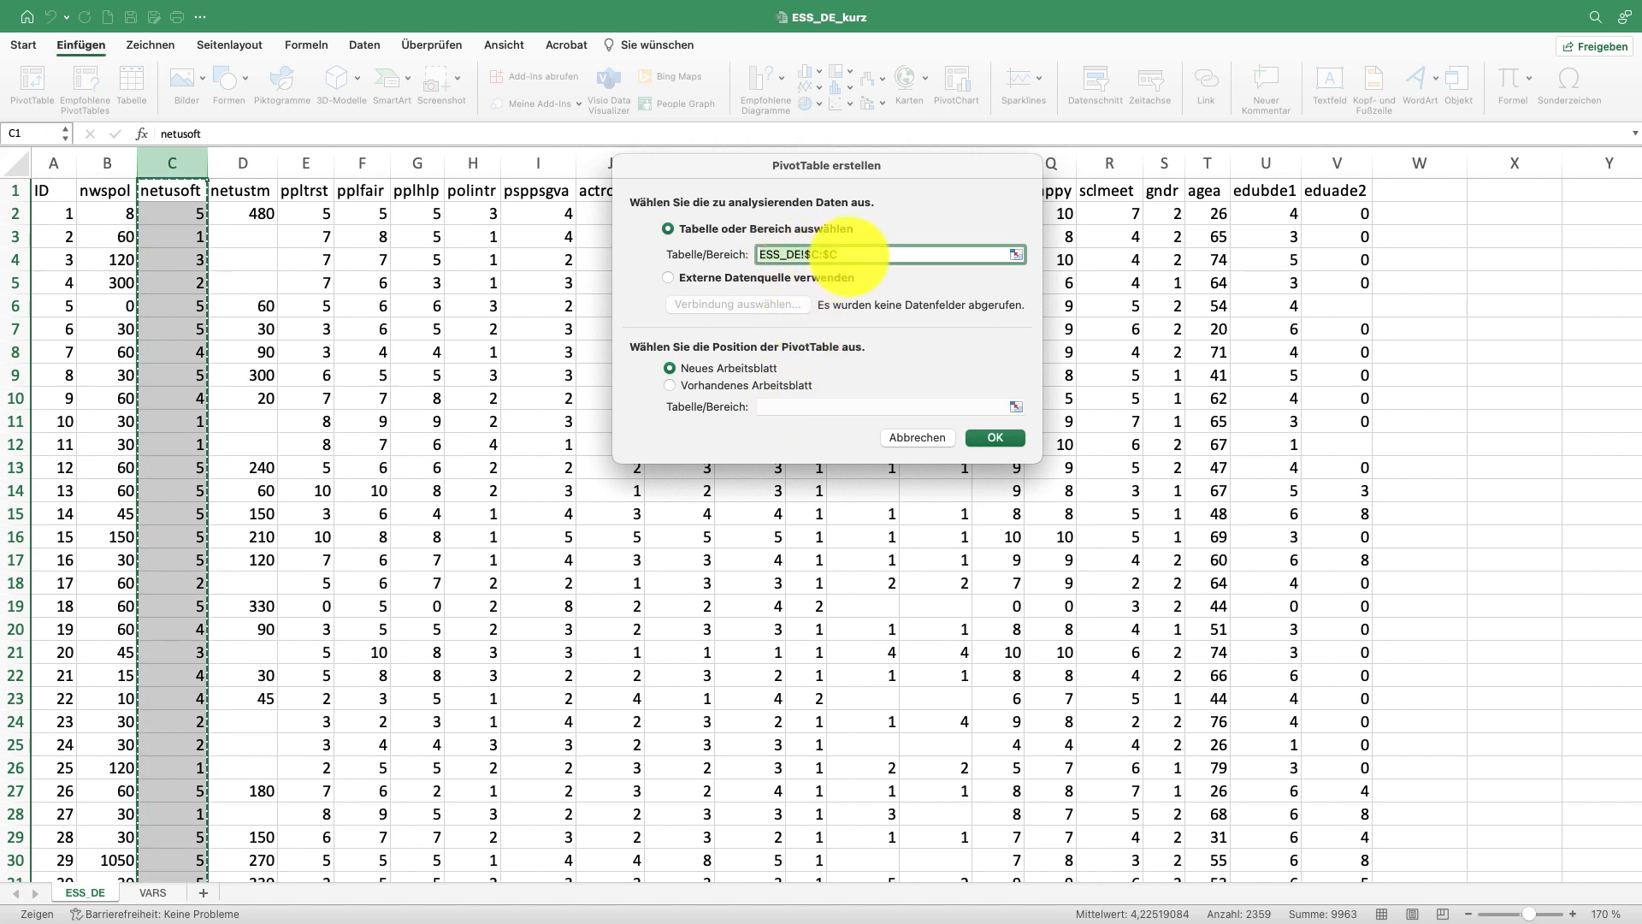
key(Return)
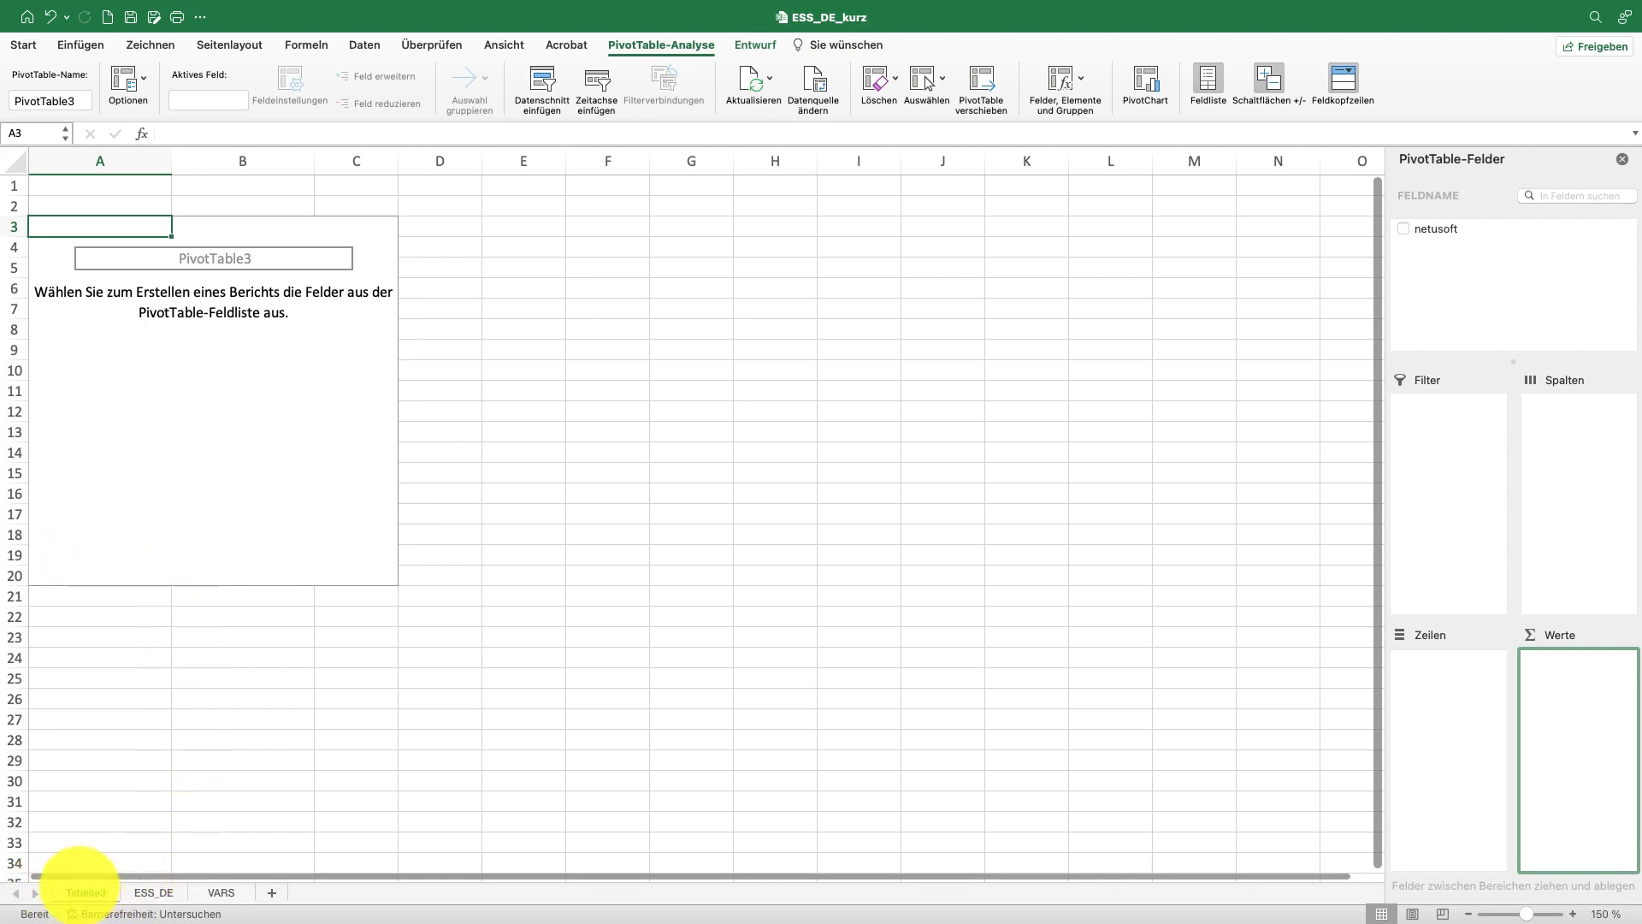
- Add netusoft to both the rows and the values of the PivotTable on Tabelle3
click(154, 891)
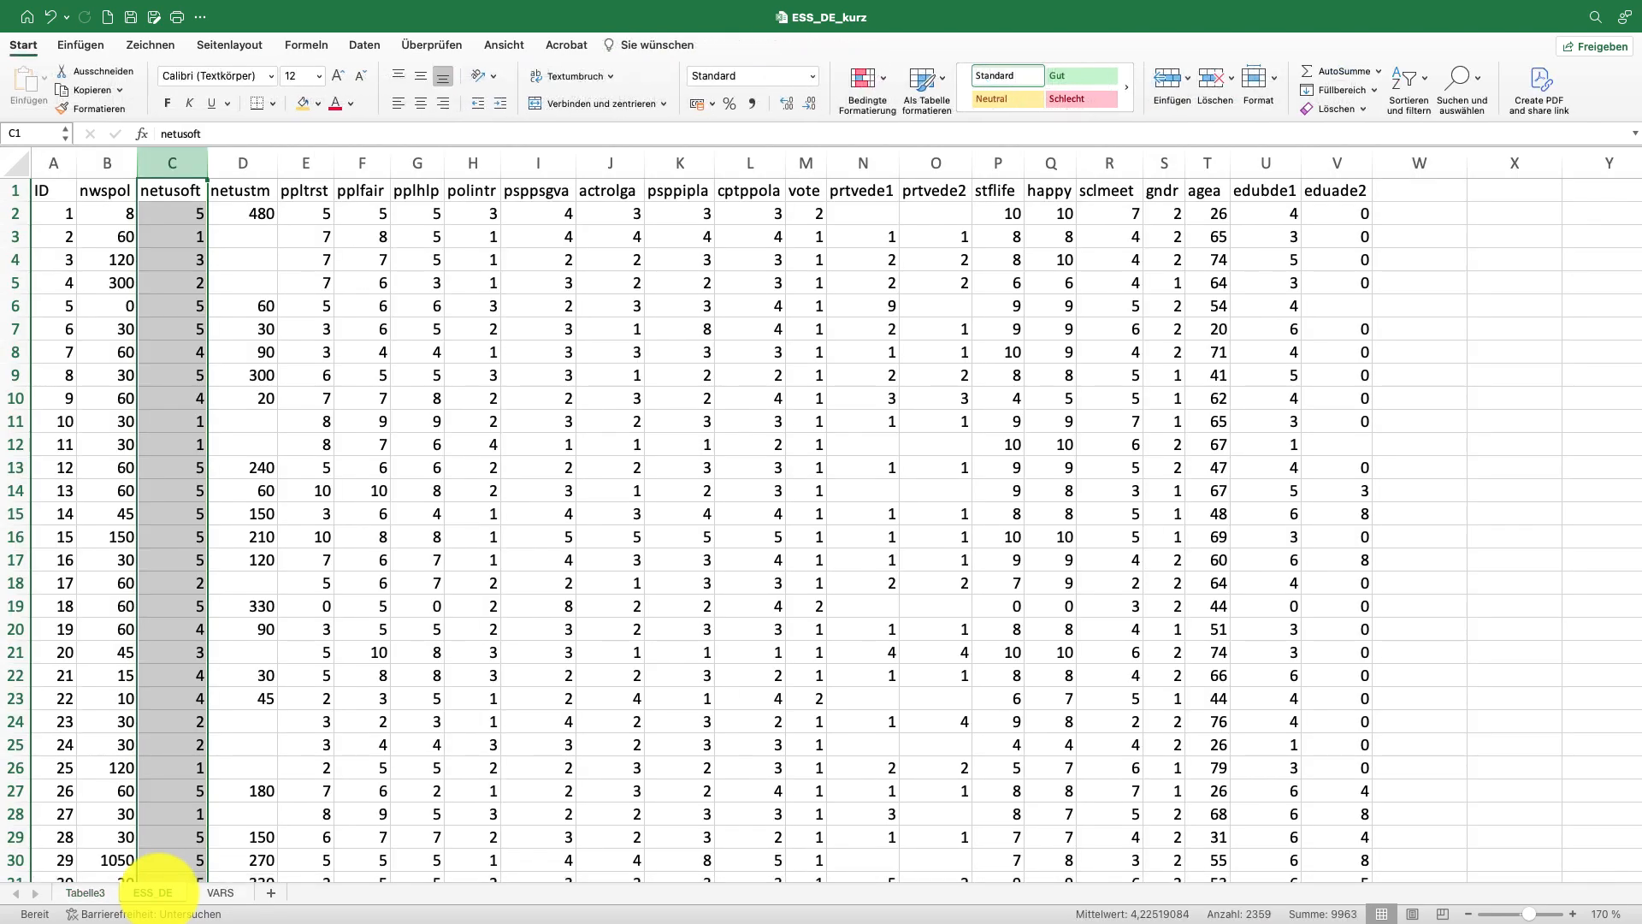
click(81, 892)
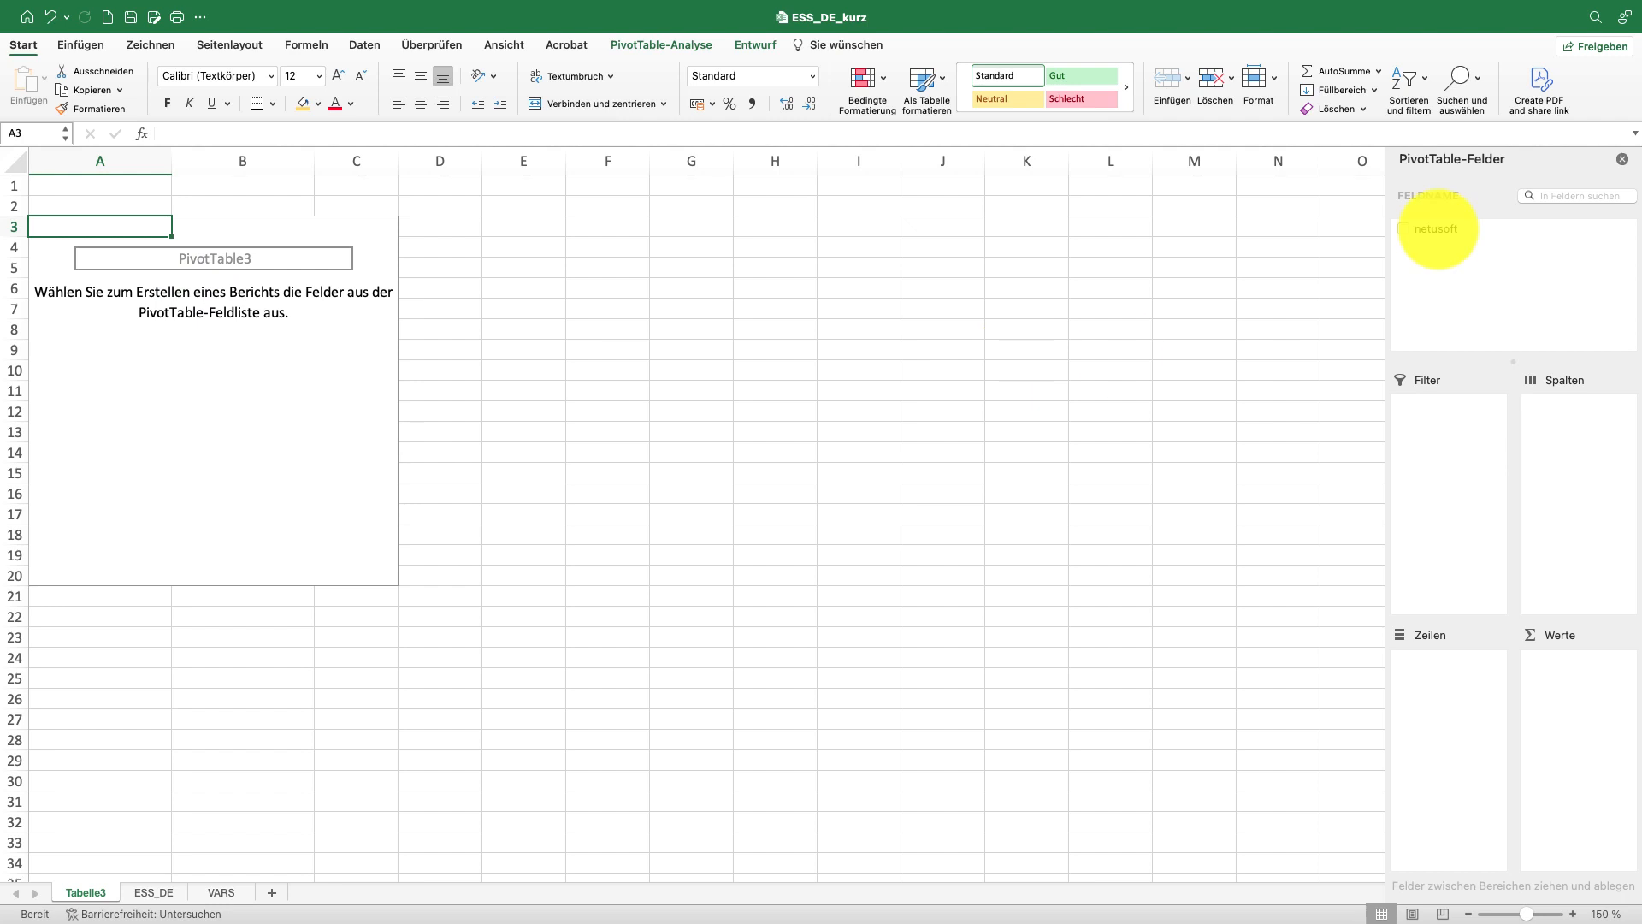
drag(1437, 228, 1449, 678)
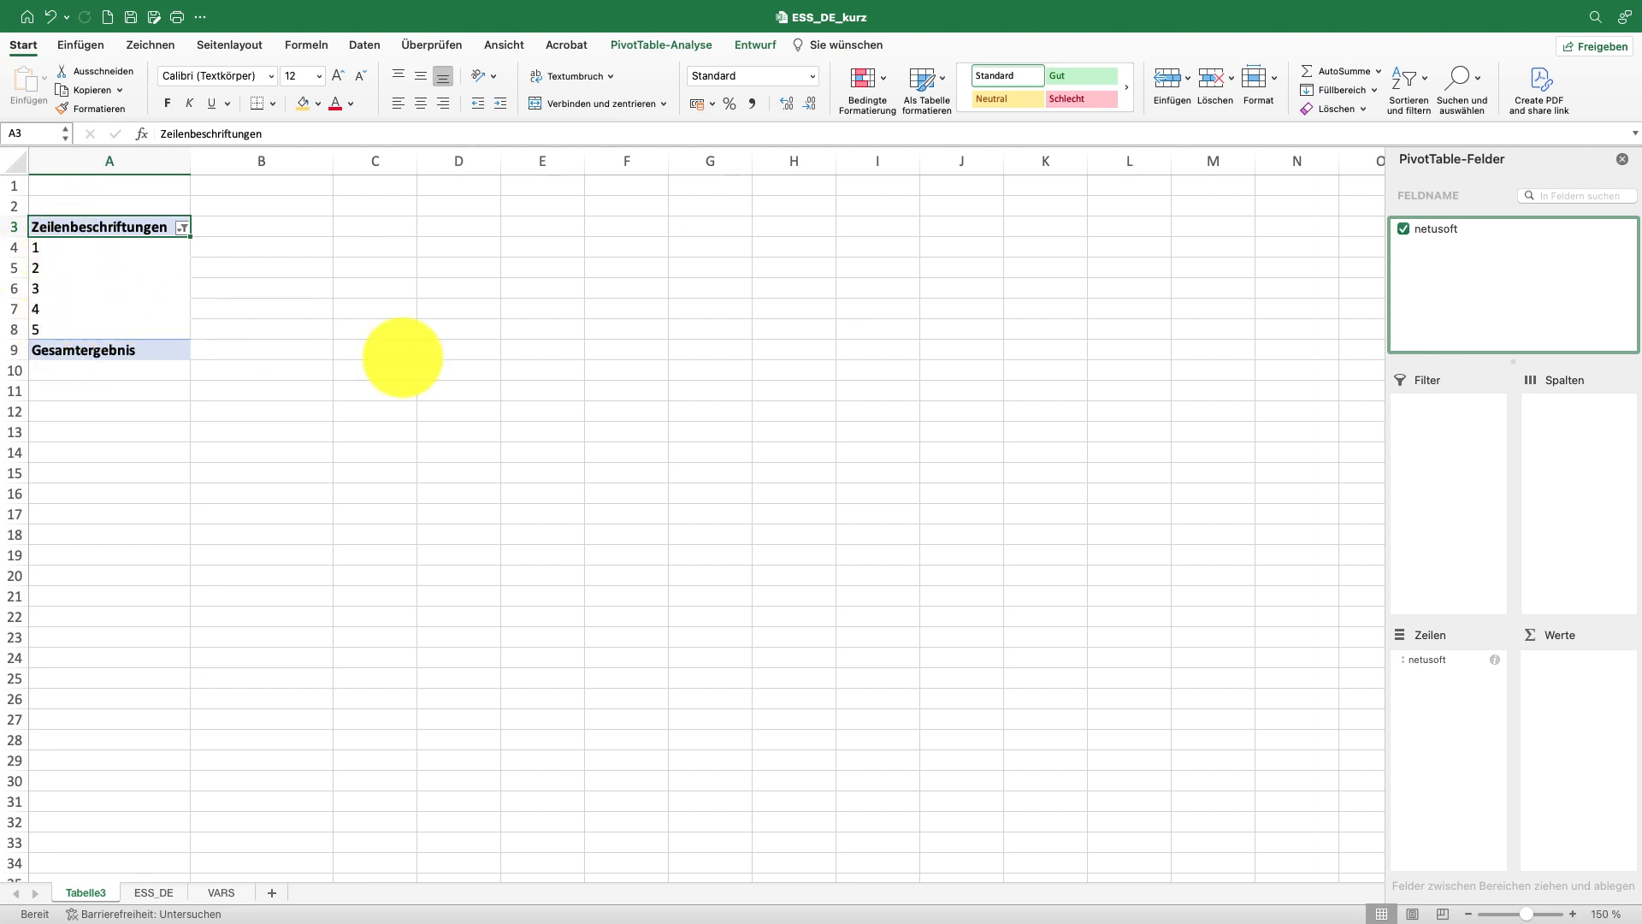
drag(1426, 229, 1583, 696)
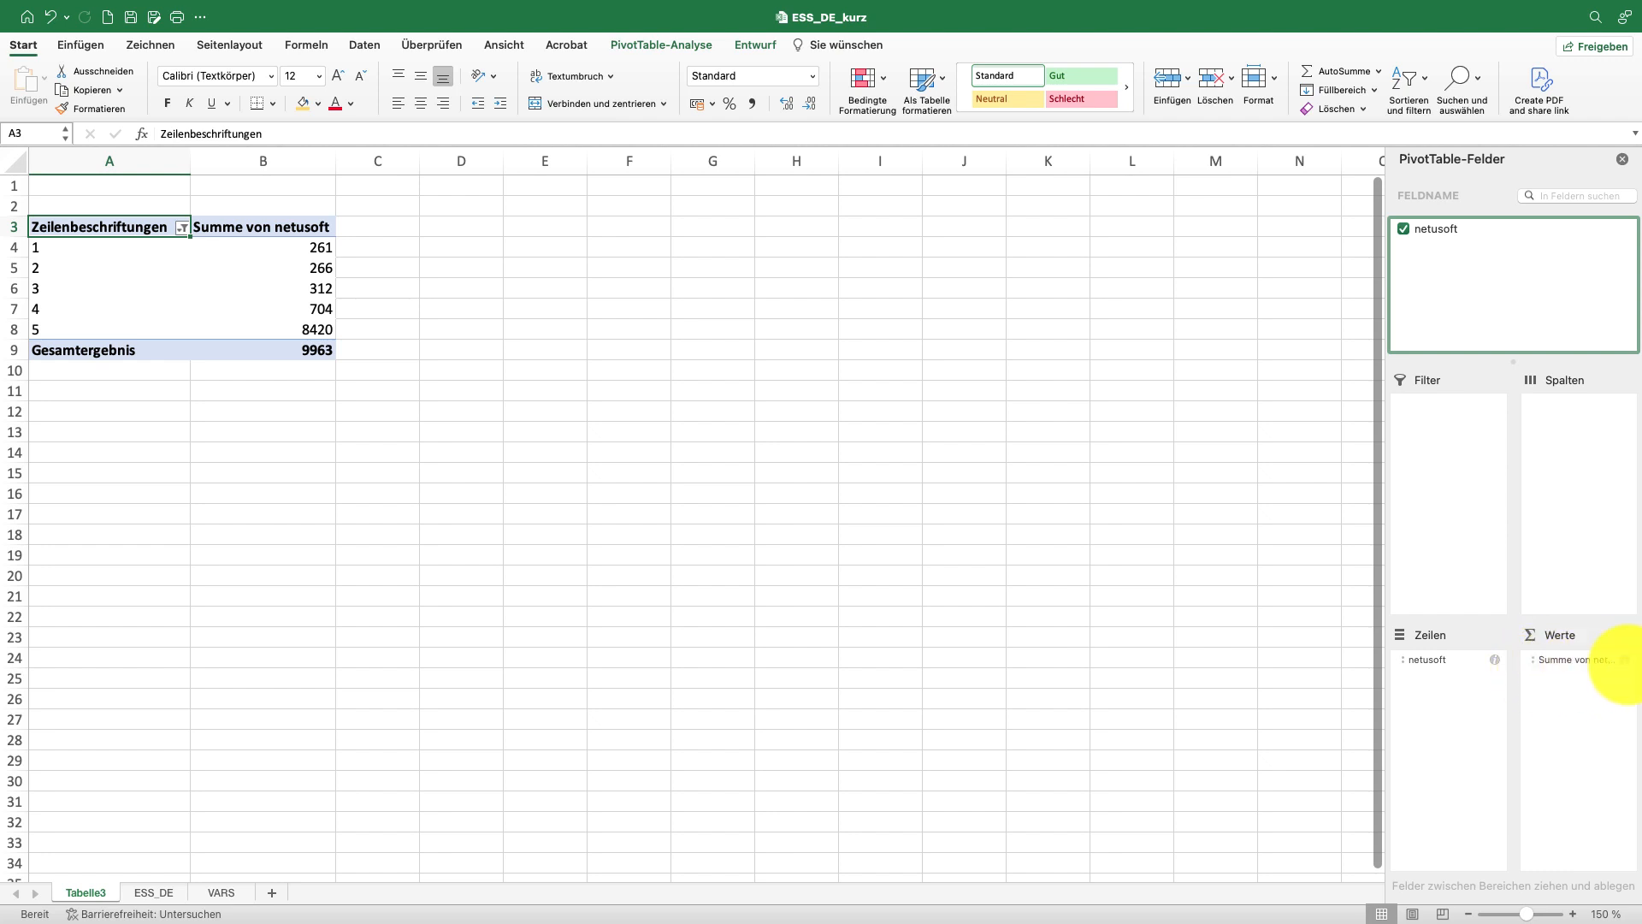
- Summarise the netusoft value field by Anzahl instead of by sum
click(1569, 659)
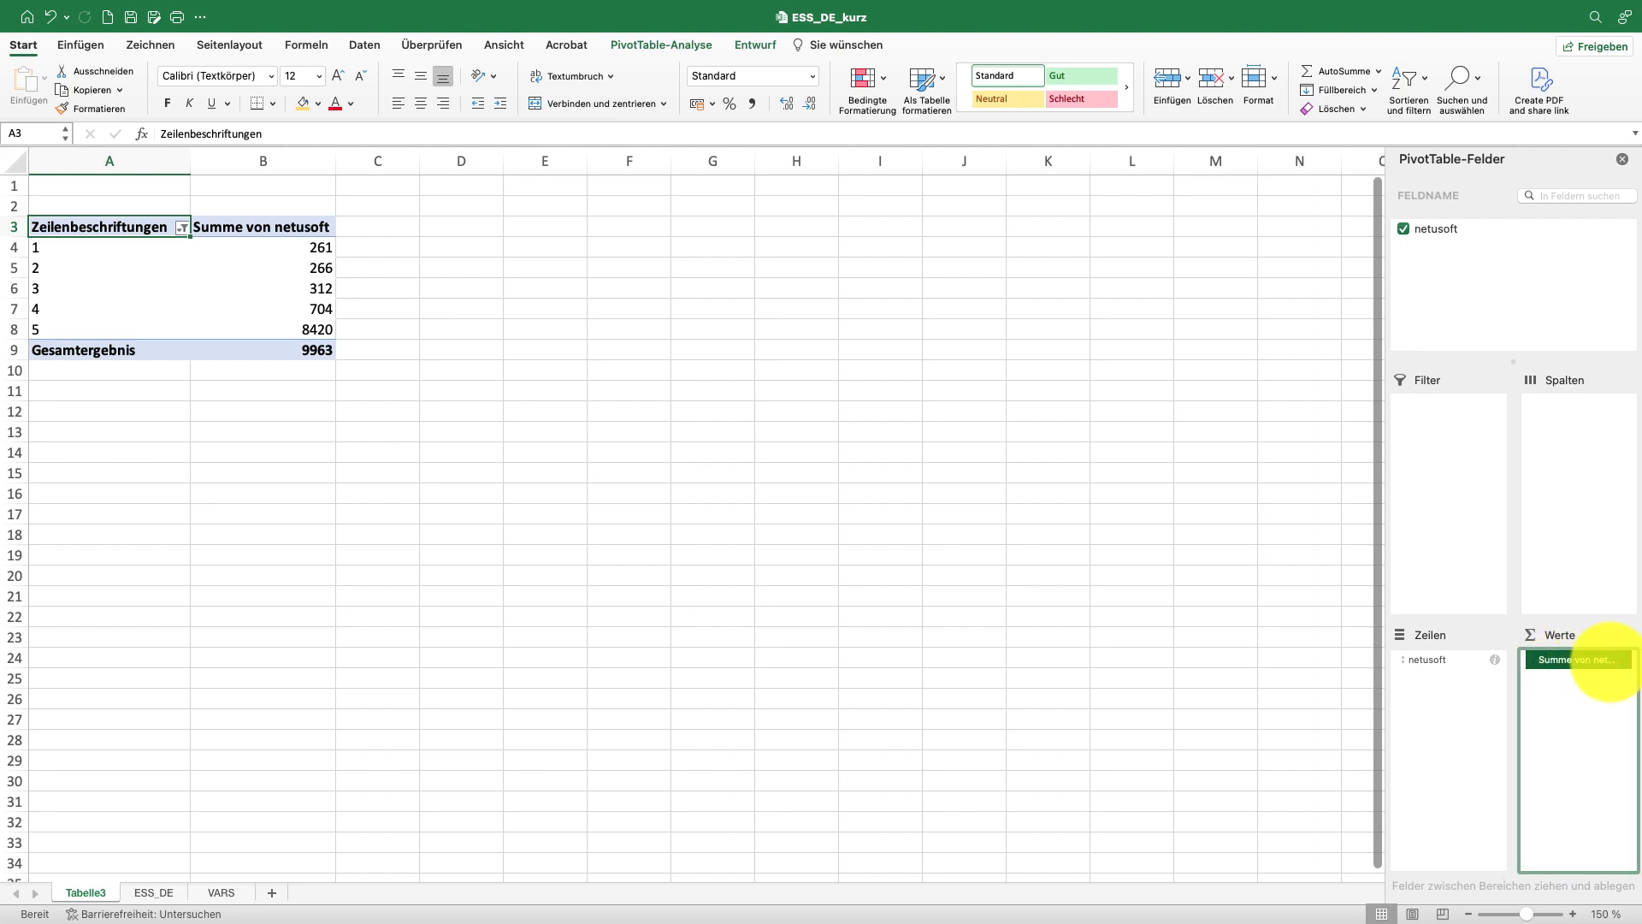
click(1623, 659)
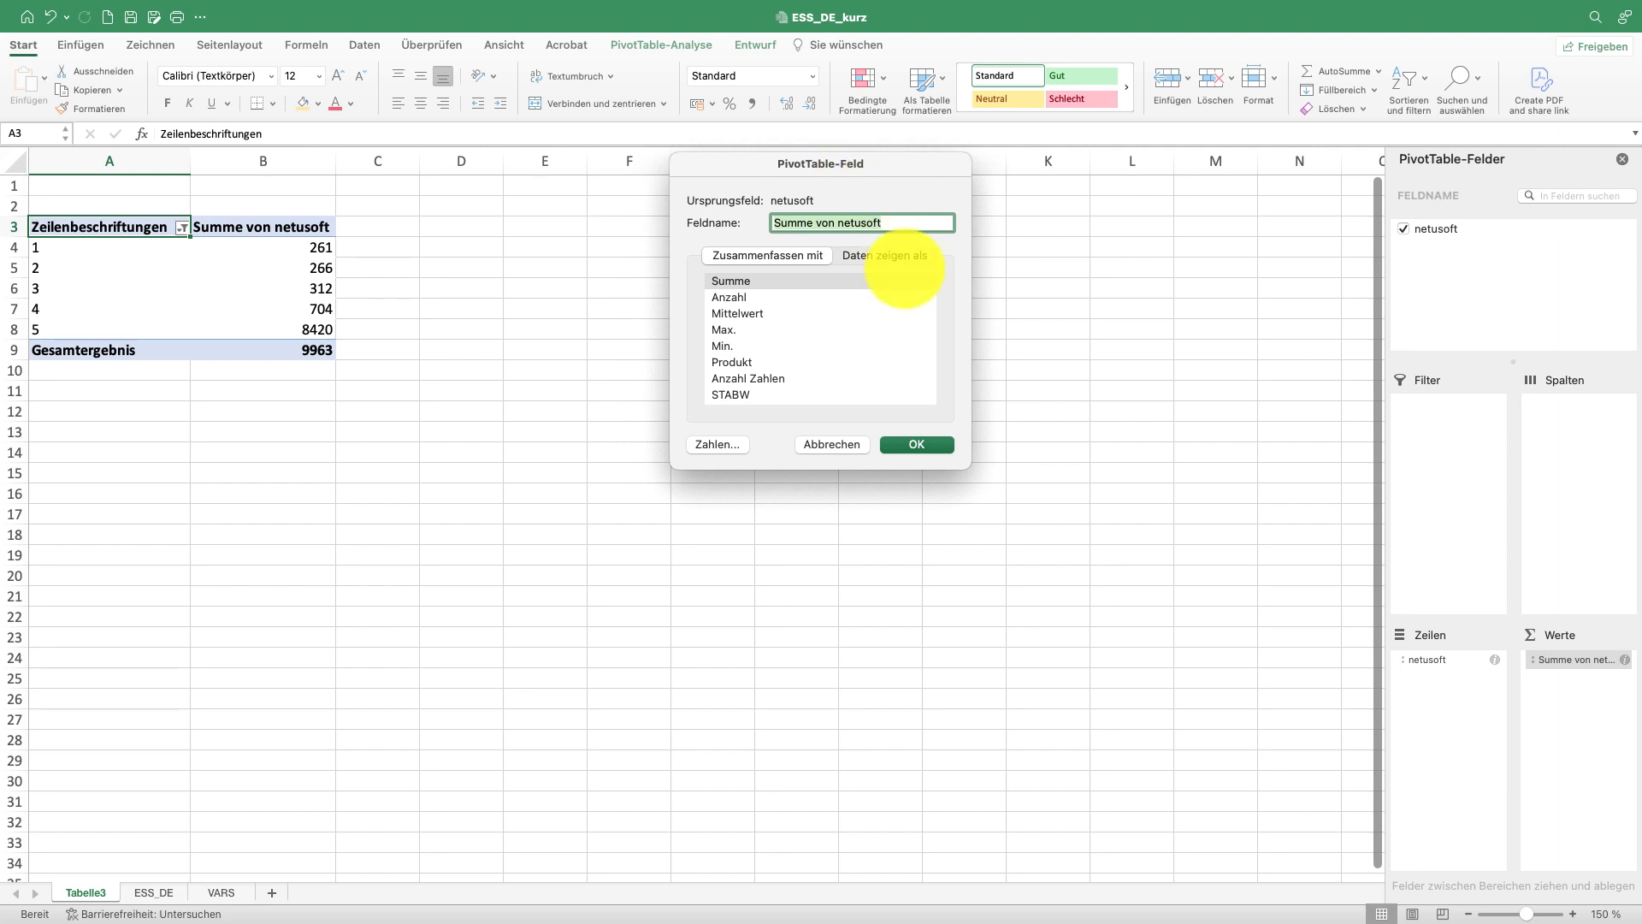
click(733, 297)
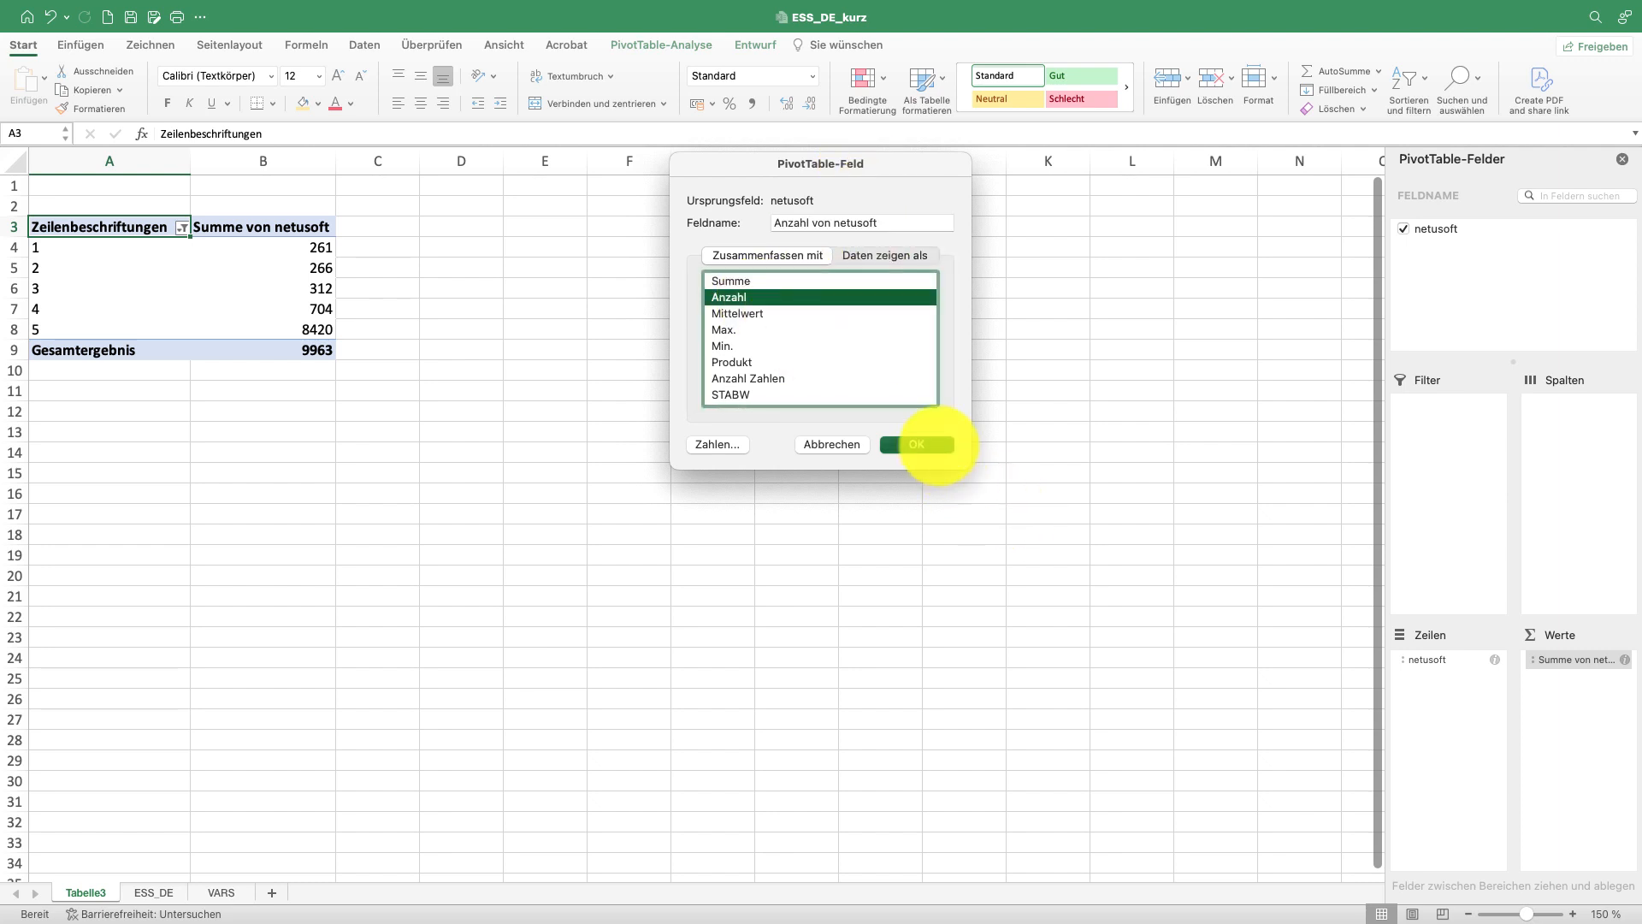
click(917, 444)
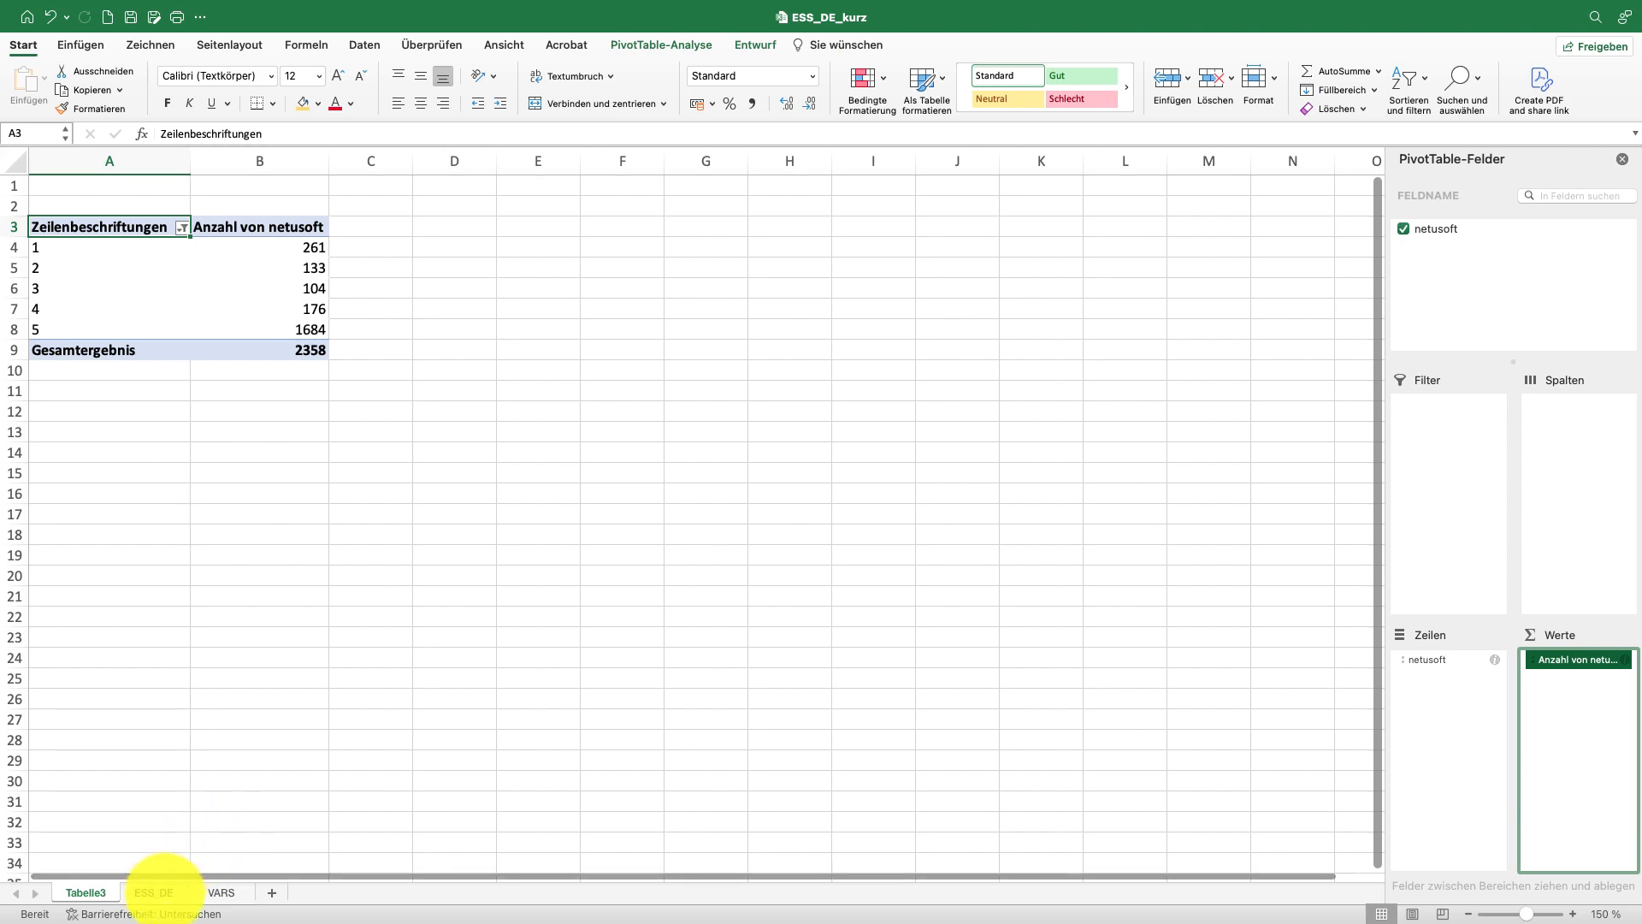
- Copy netusoft codes 1 to 5 with their category labels from the VARS sheet to cell A12 of Tabelle3
click(224, 892)
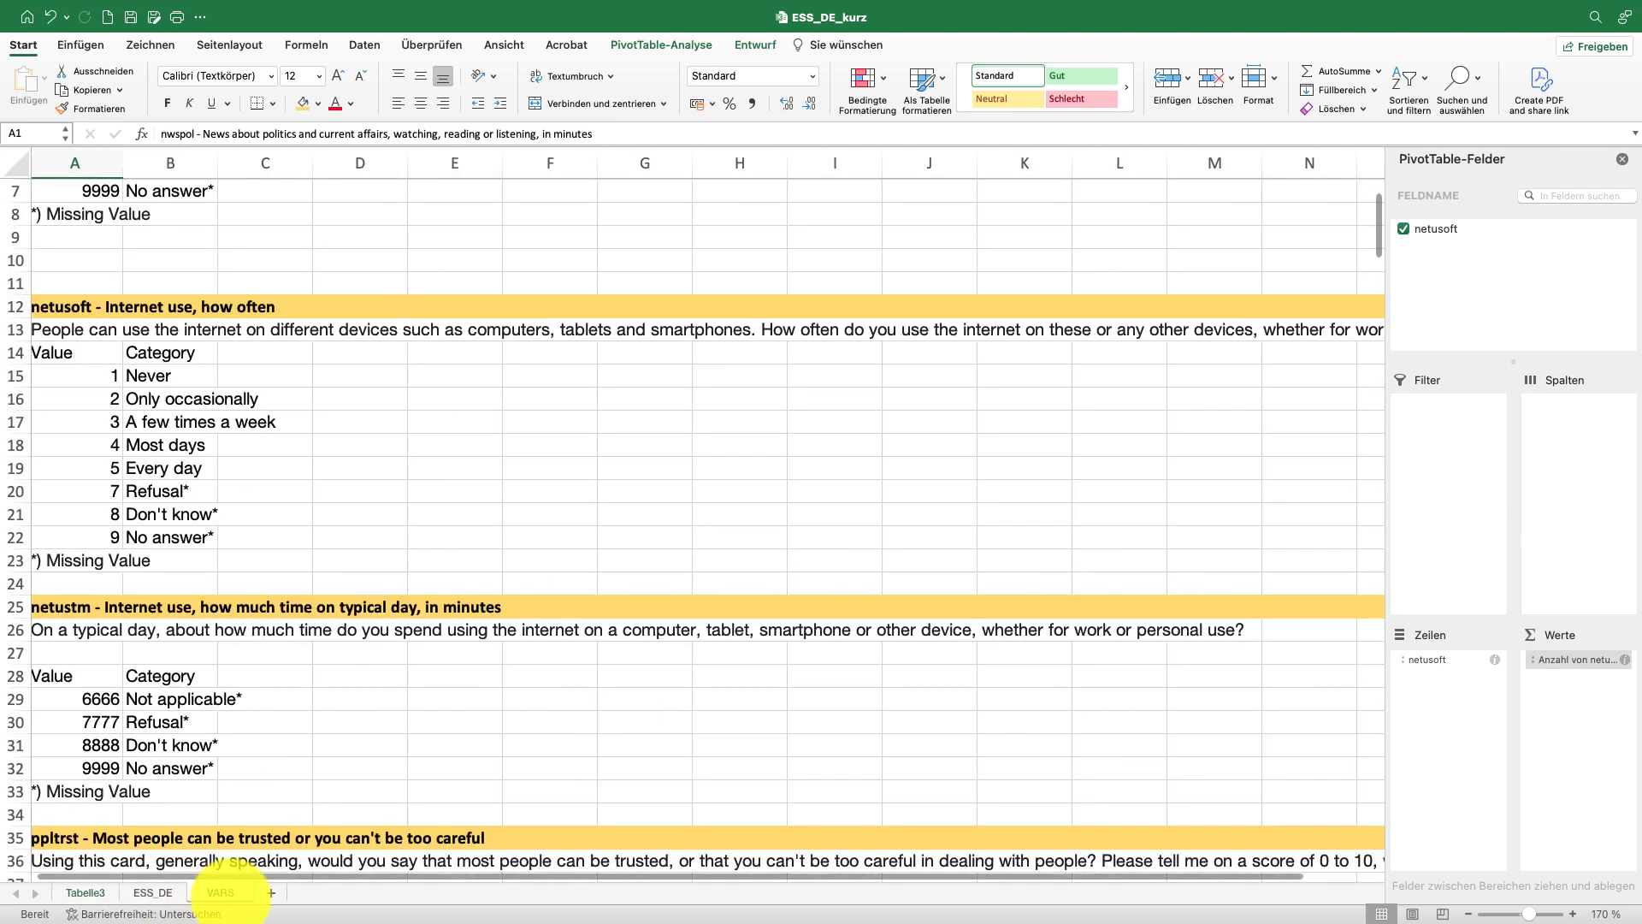
drag(77, 376, 162, 491)
key(super+c)
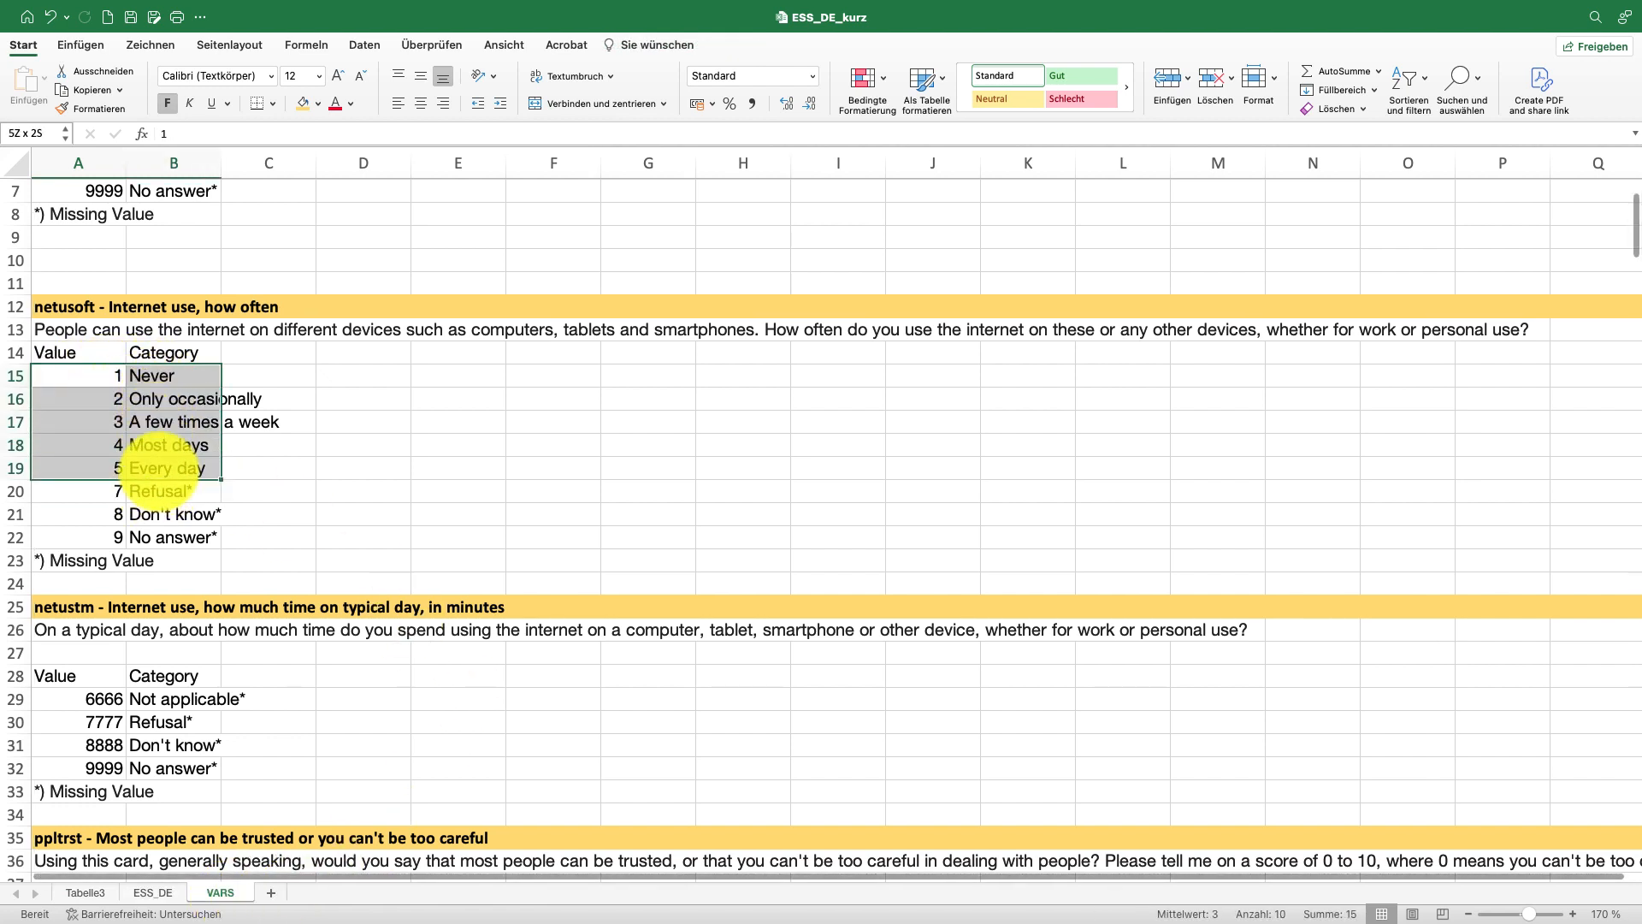
click(85, 892)
click(126, 412)
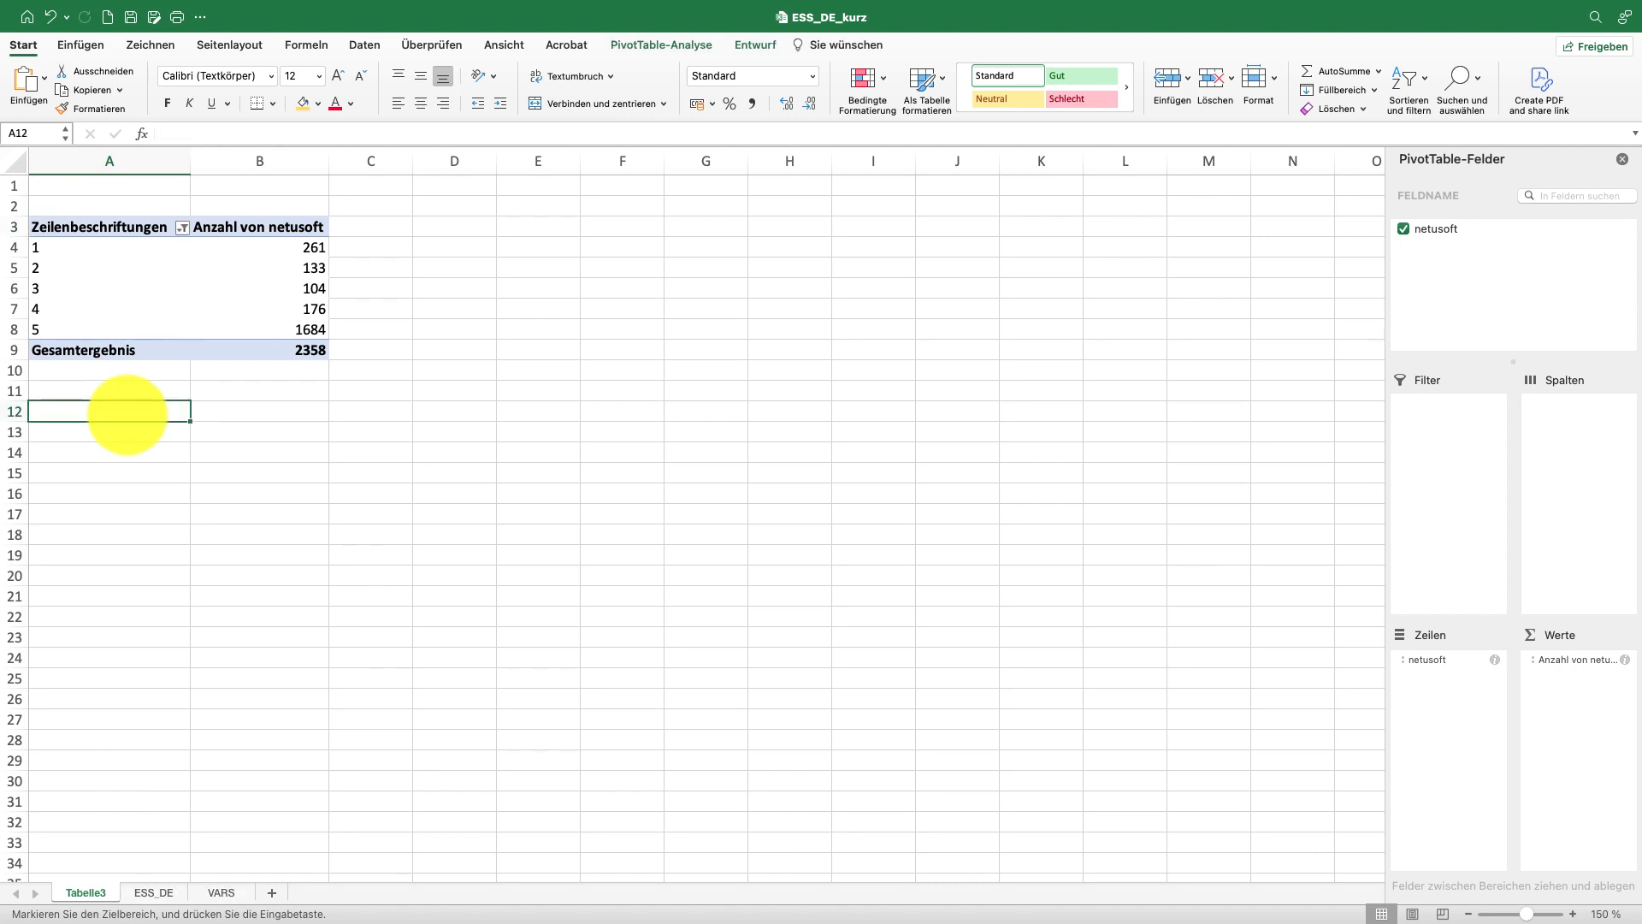
key(super+v)
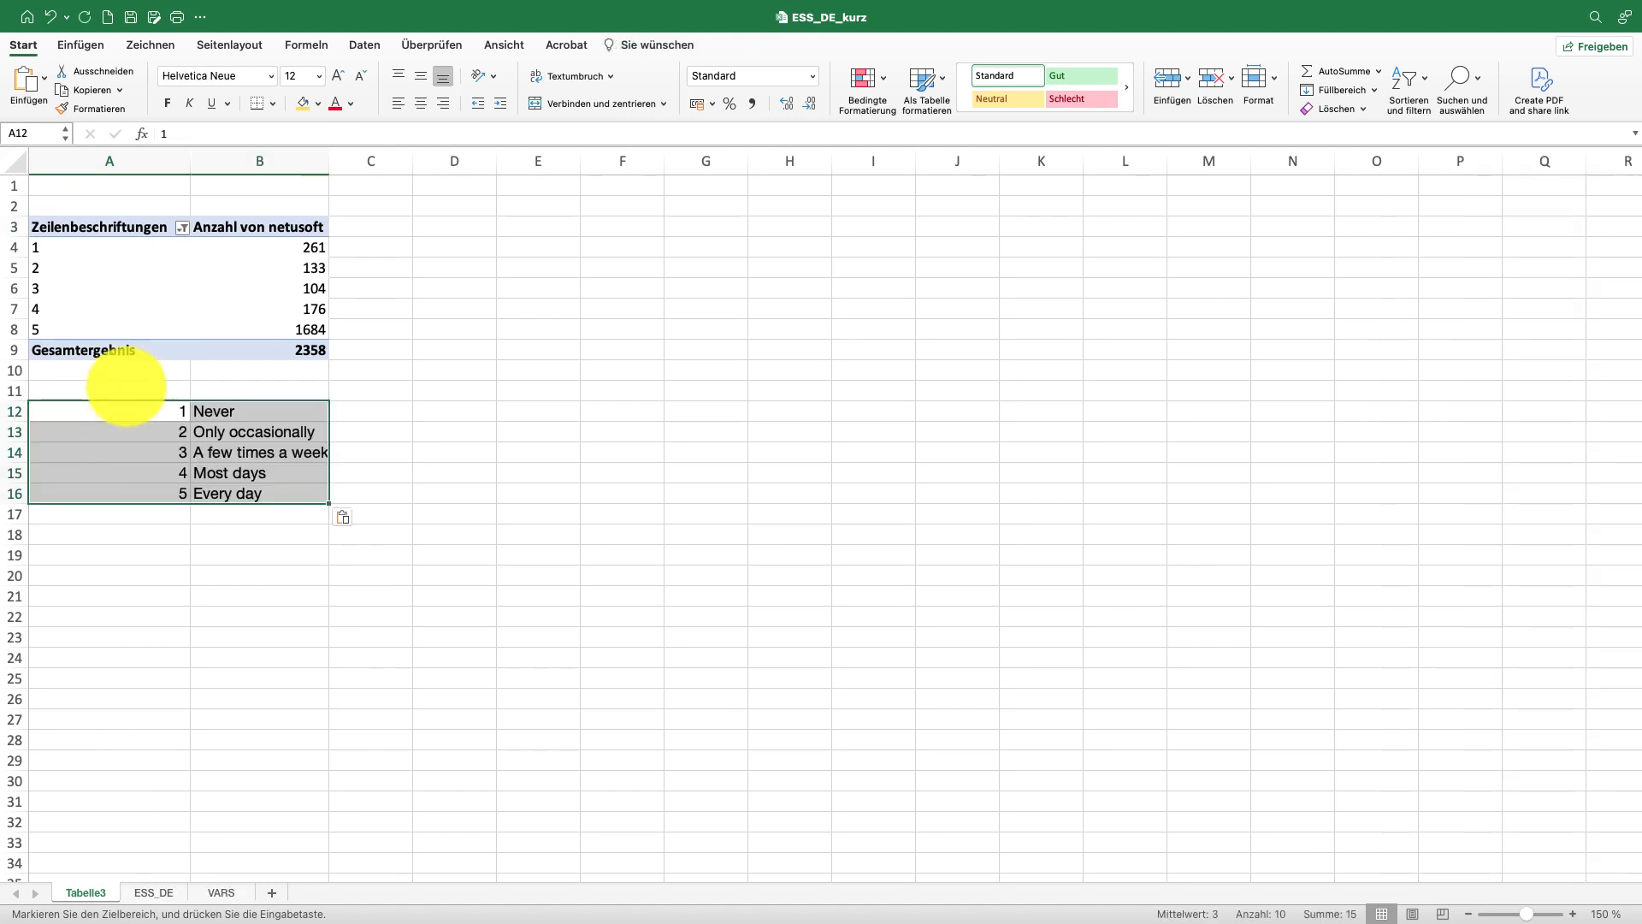
- Move the PivotTable to start at cell C11 so its rows line up with the copied category labels
drag(92, 228, 250, 346)
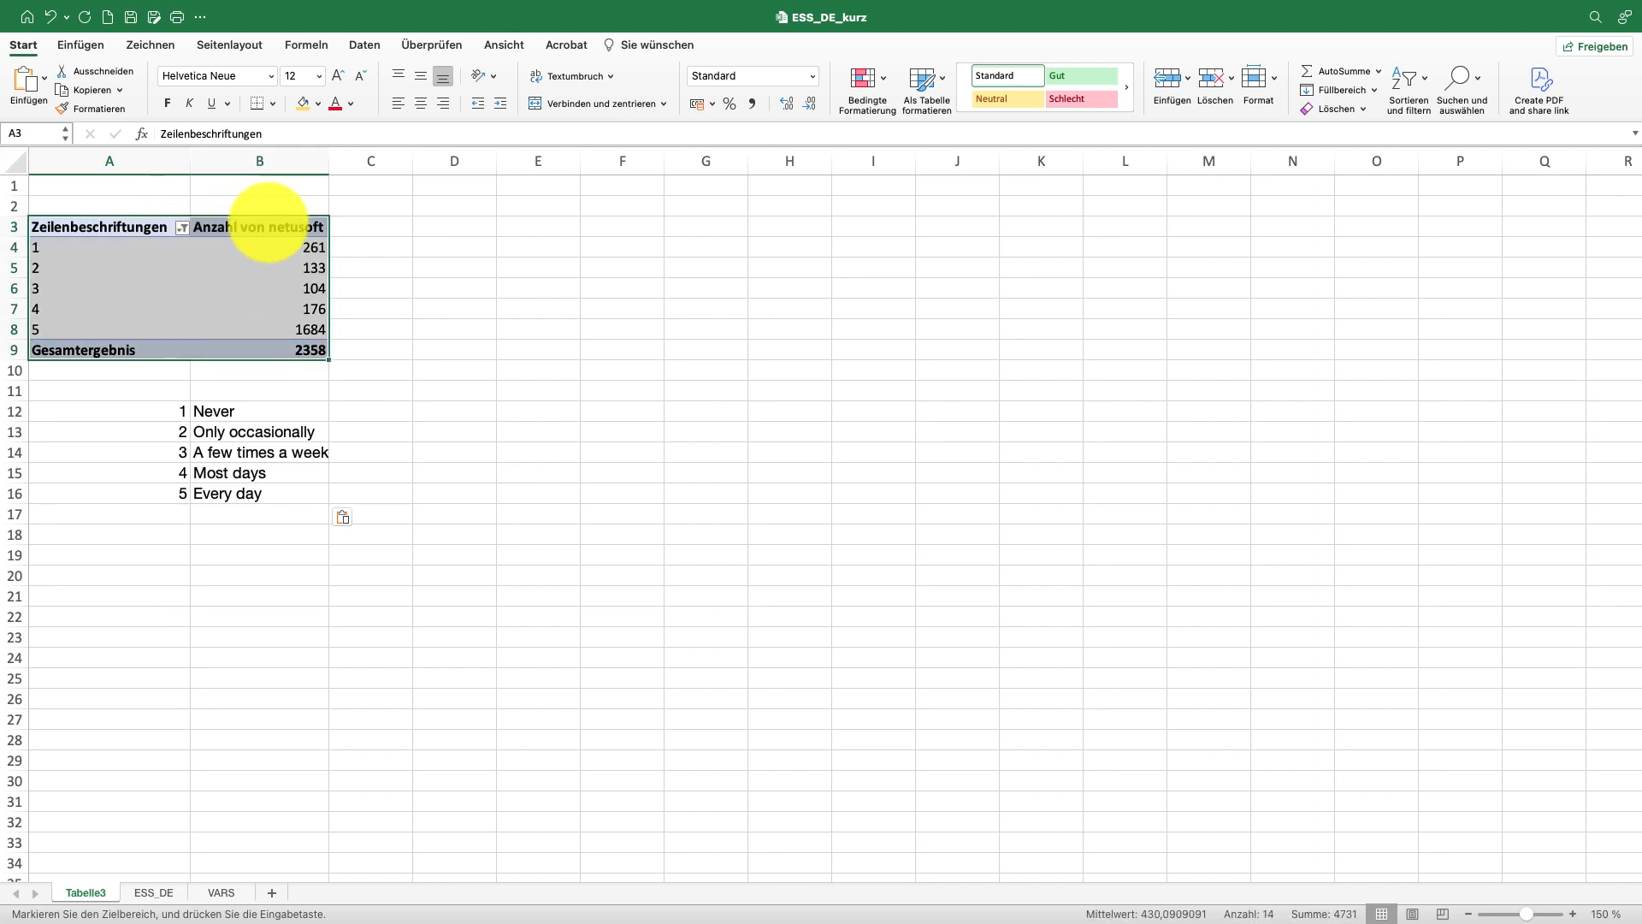
drag(265, 219, 473, 413)
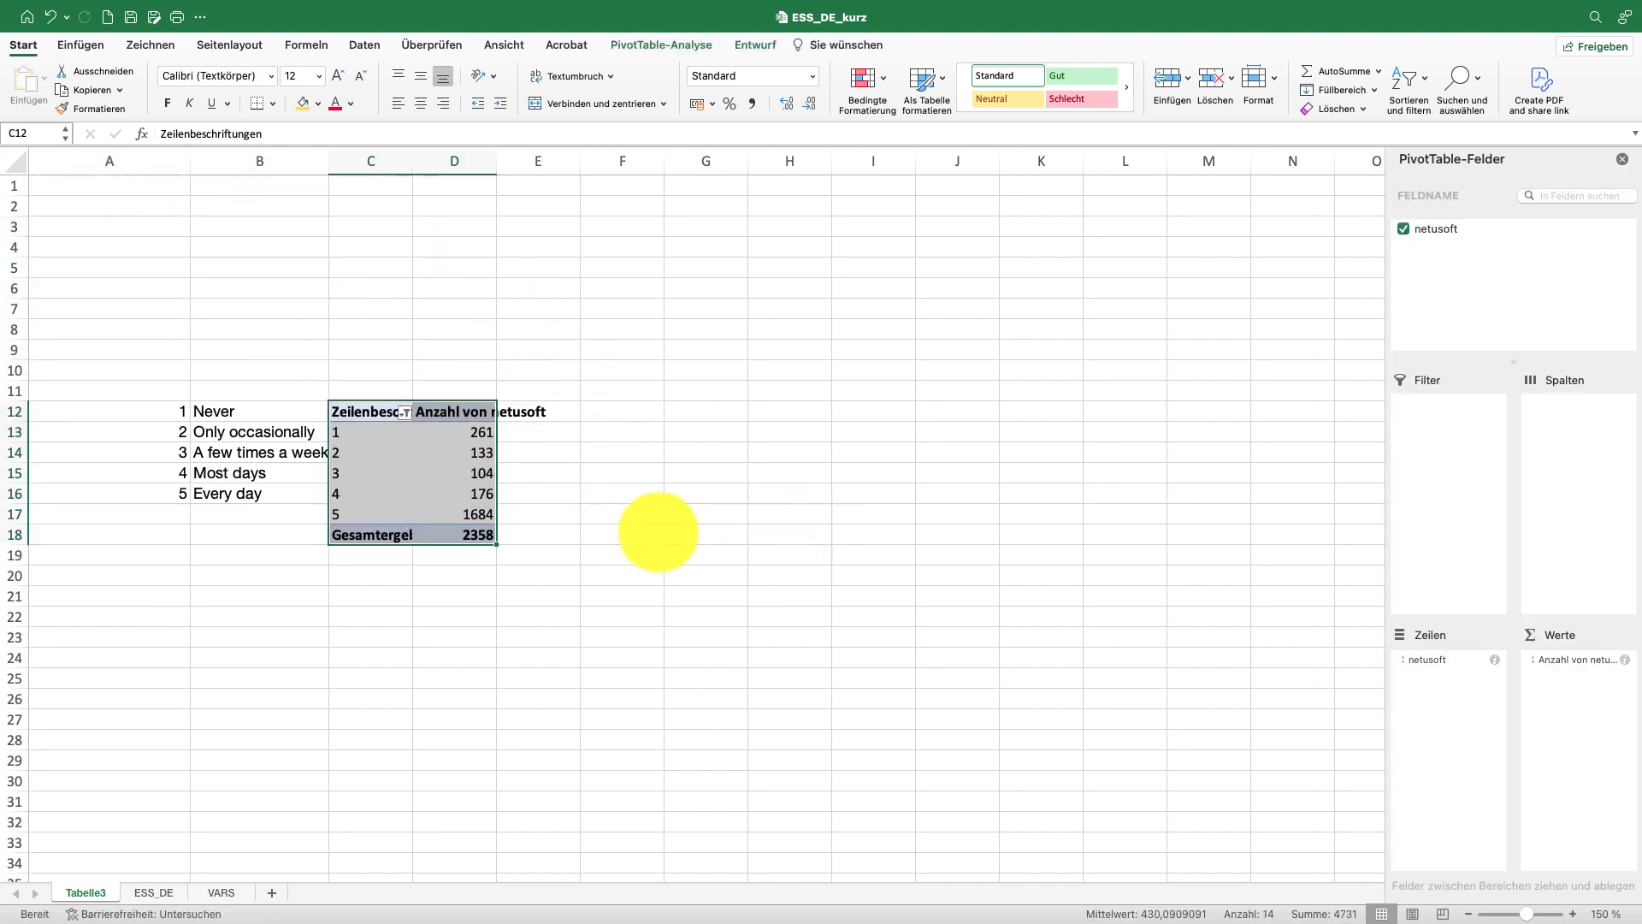
drag(349, 400, 348, 382)
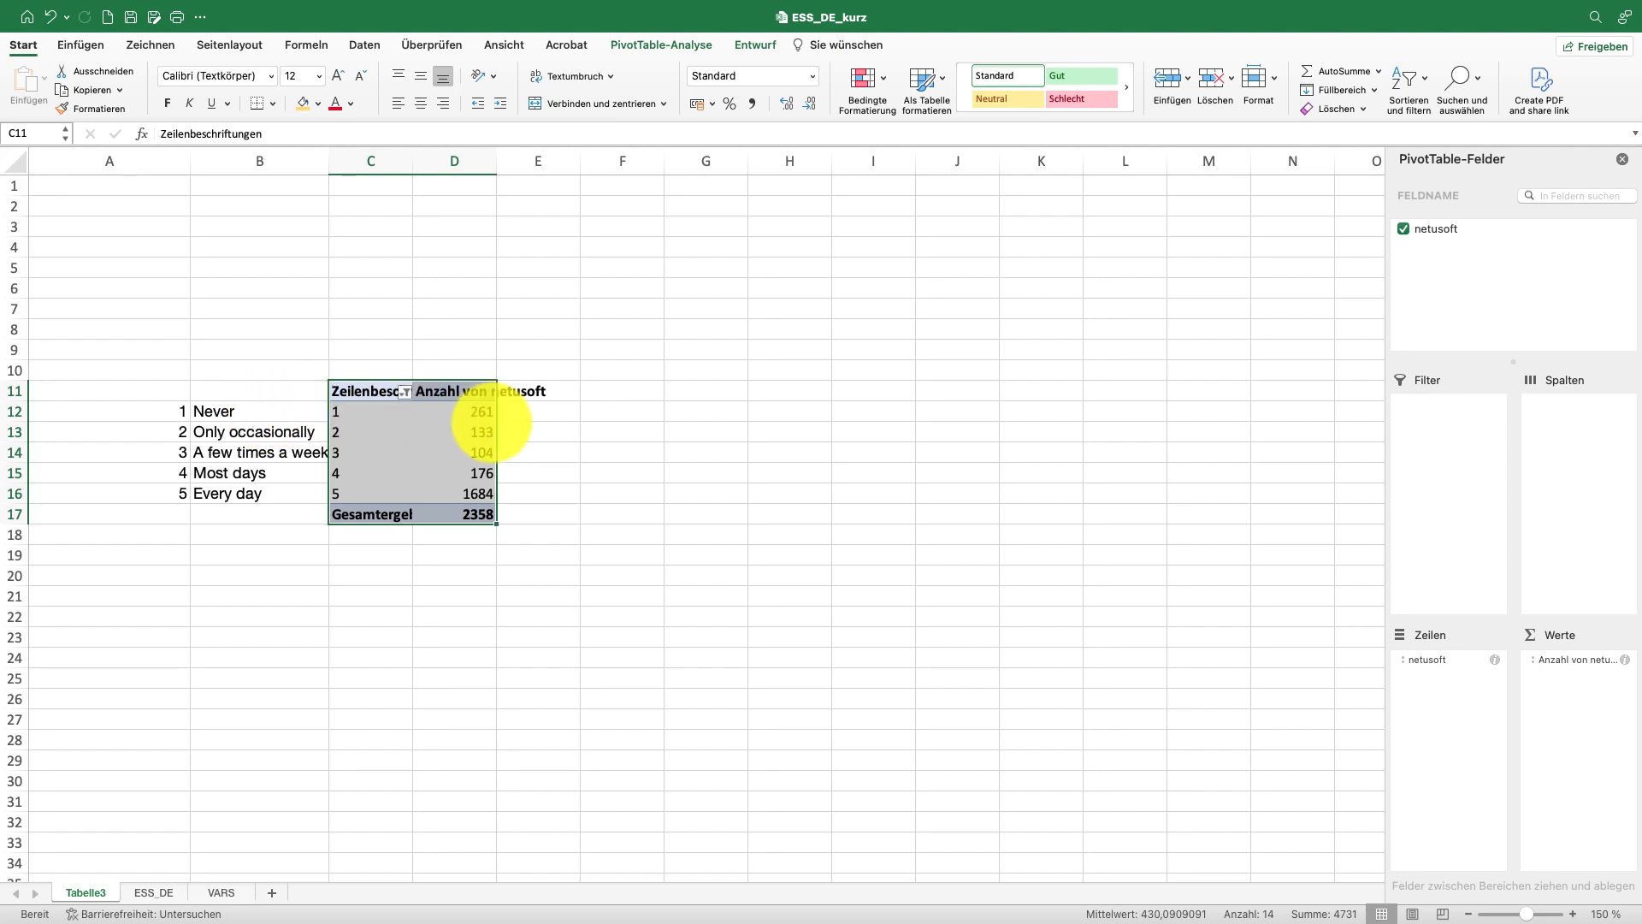
click(226, 412)
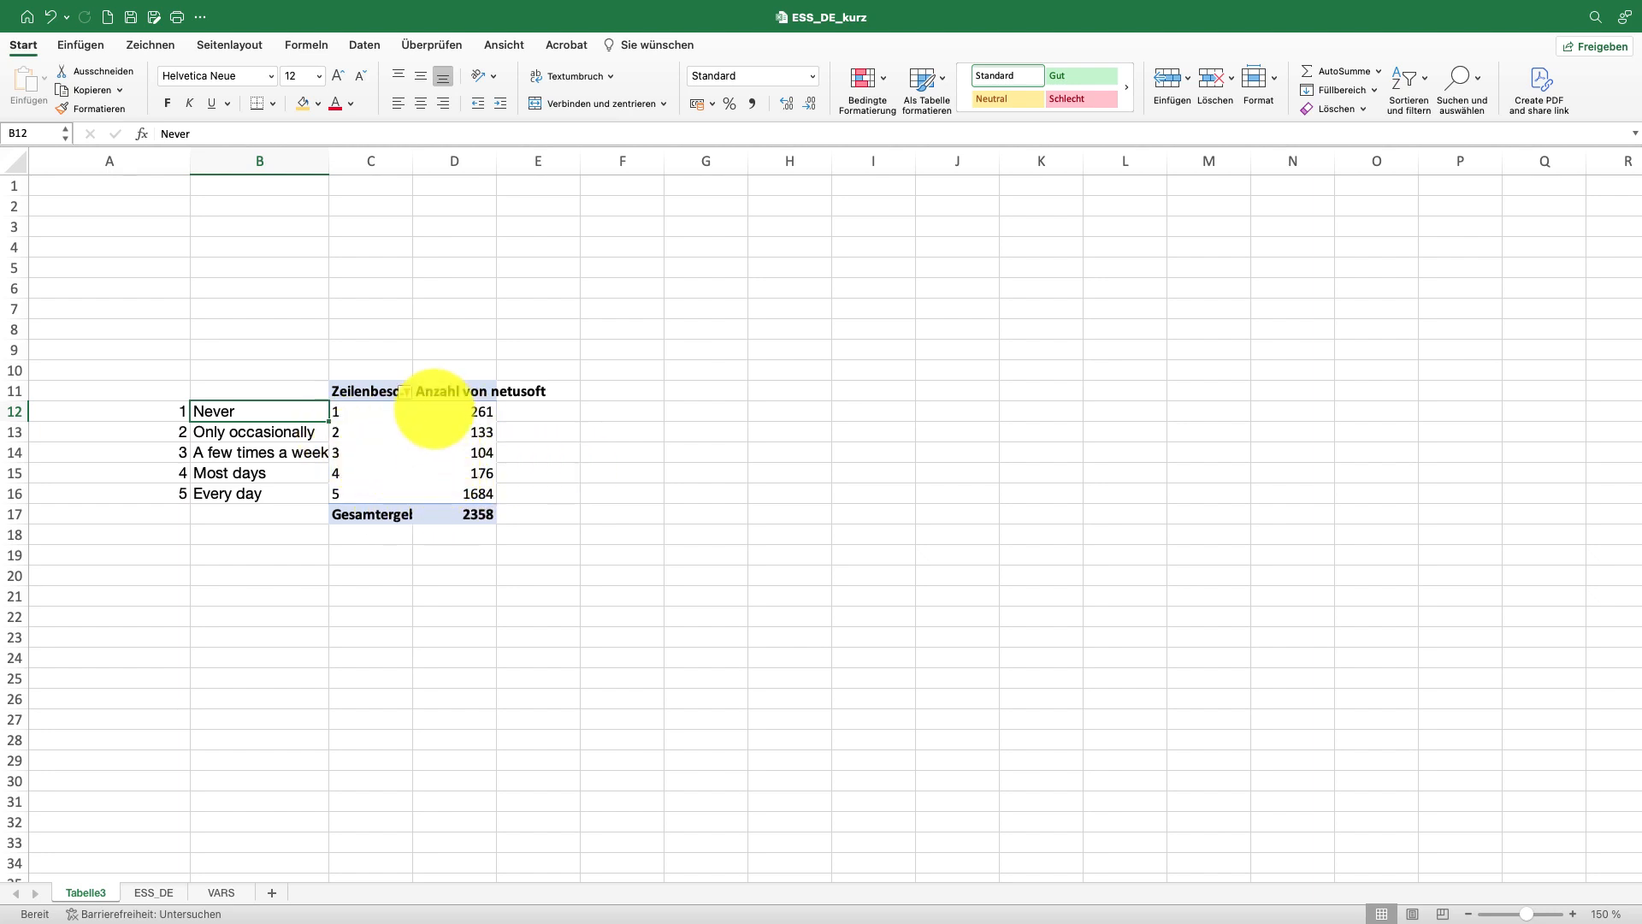
- Add netusoft as a second PivotTable value, summarised by Anzahl and shown as % des Gesamtergebnisses
click(436, 389)
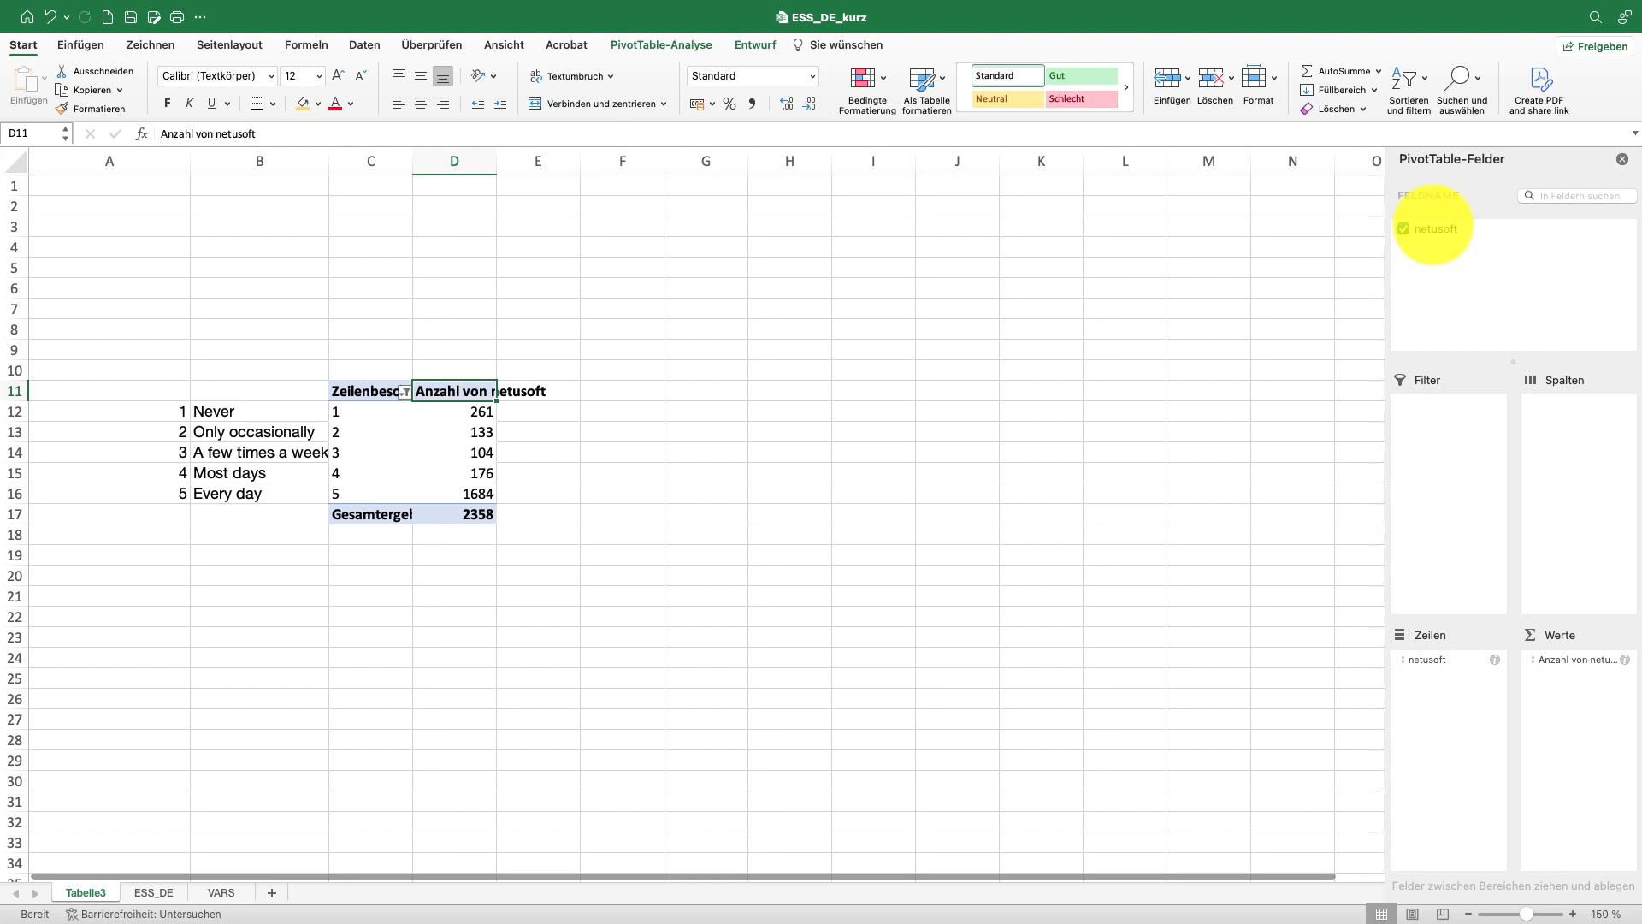
drag(1433, 229, 1584, 694)
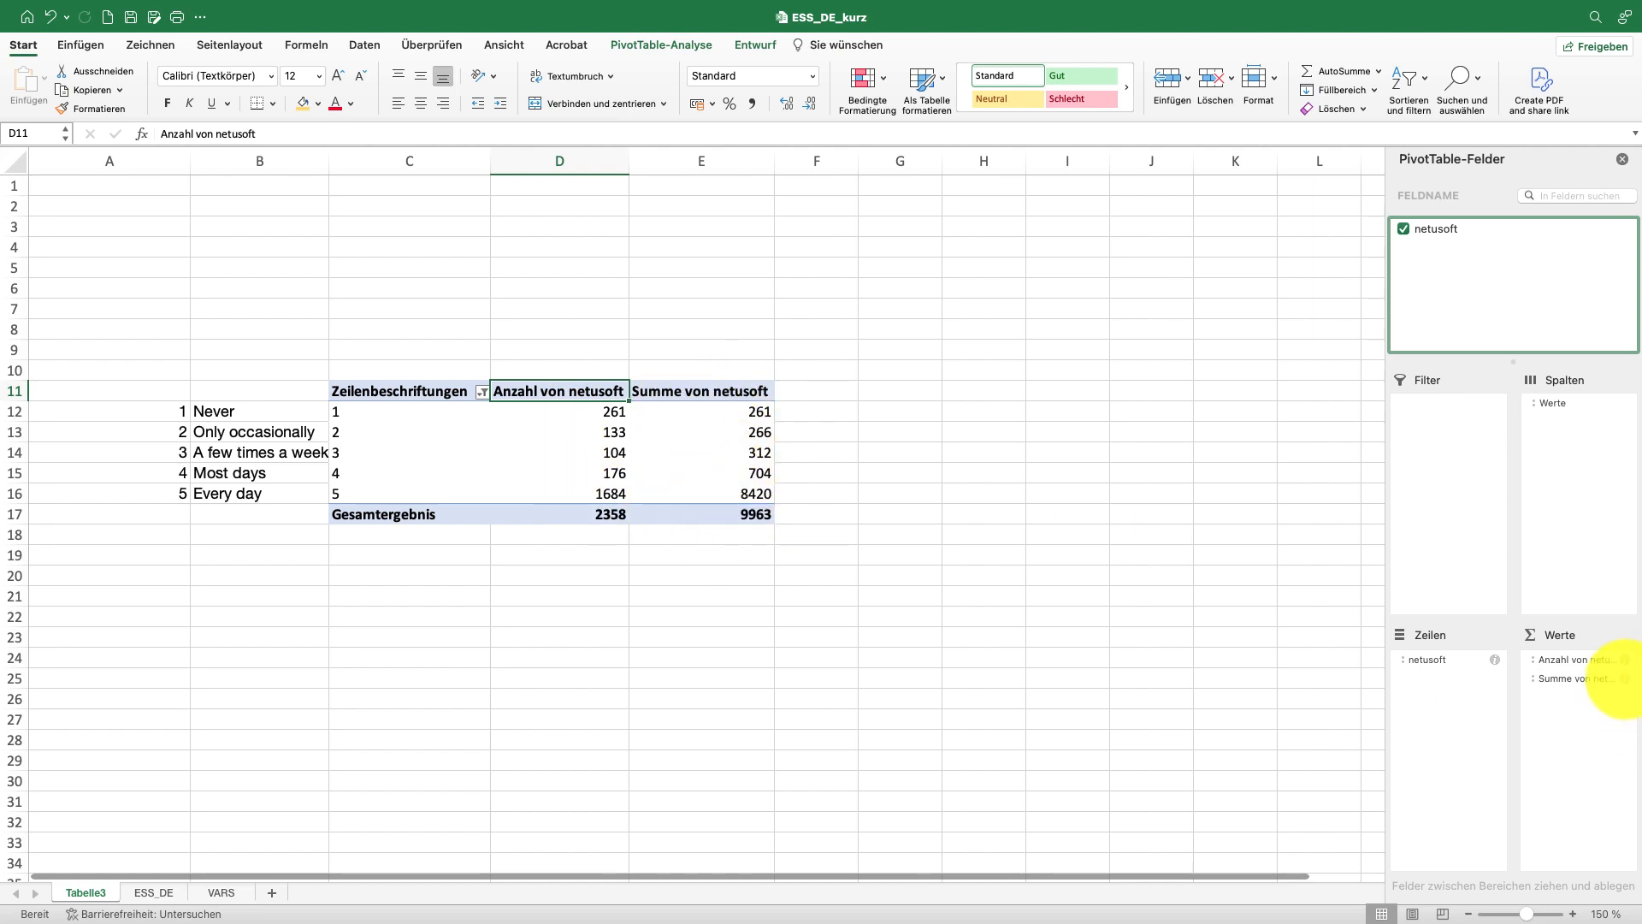
click(1624, 678)
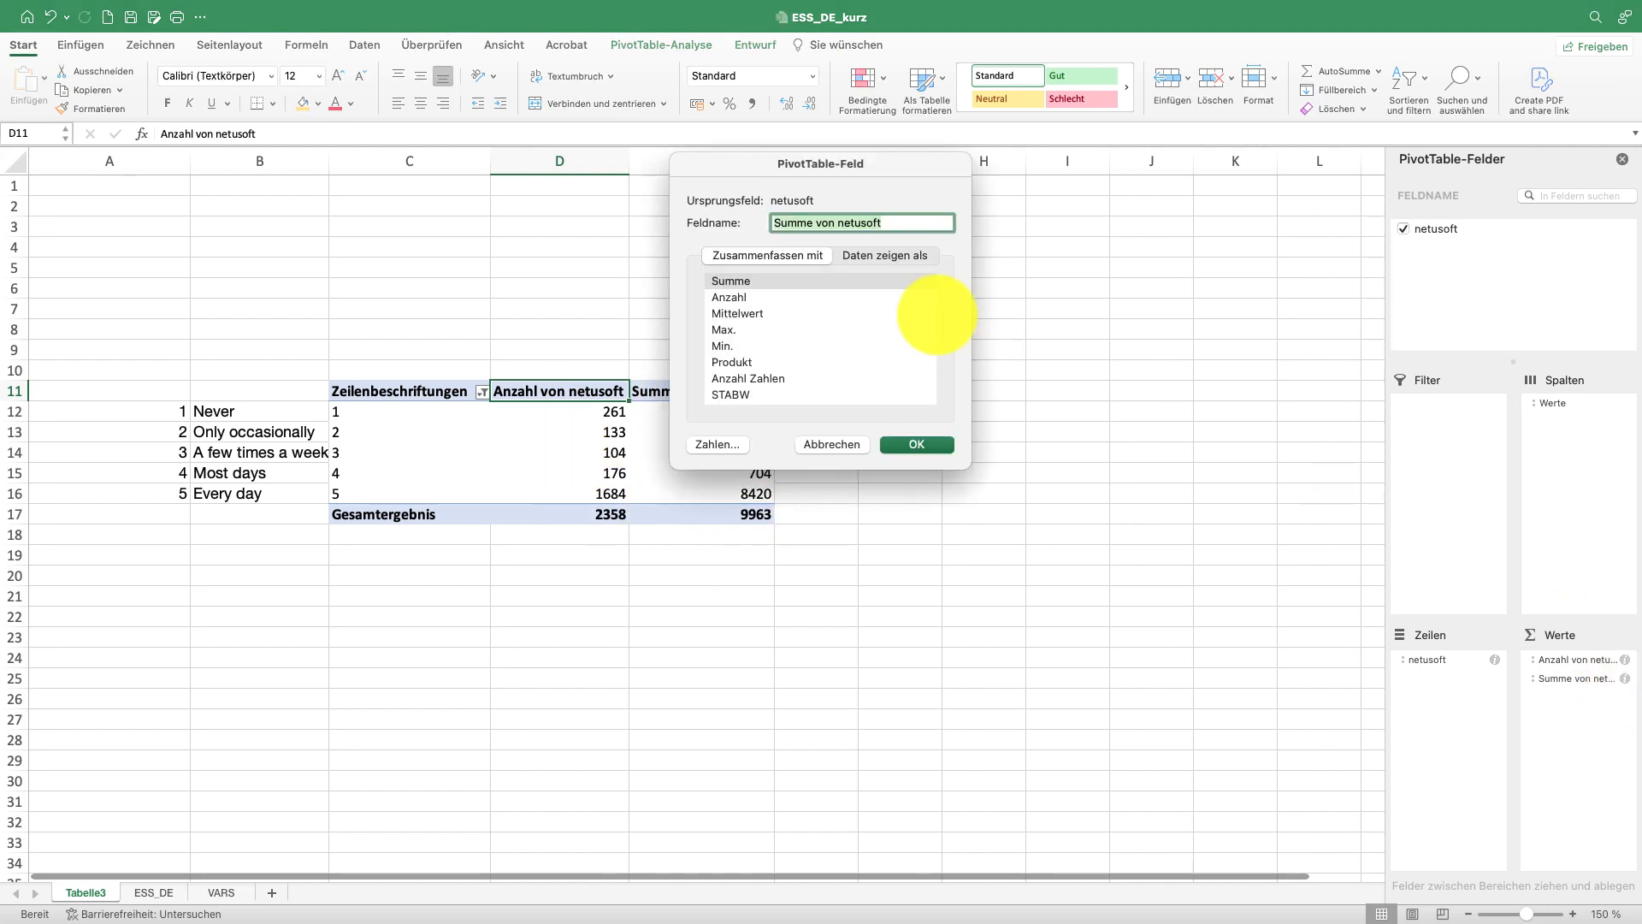
click(722, 298)
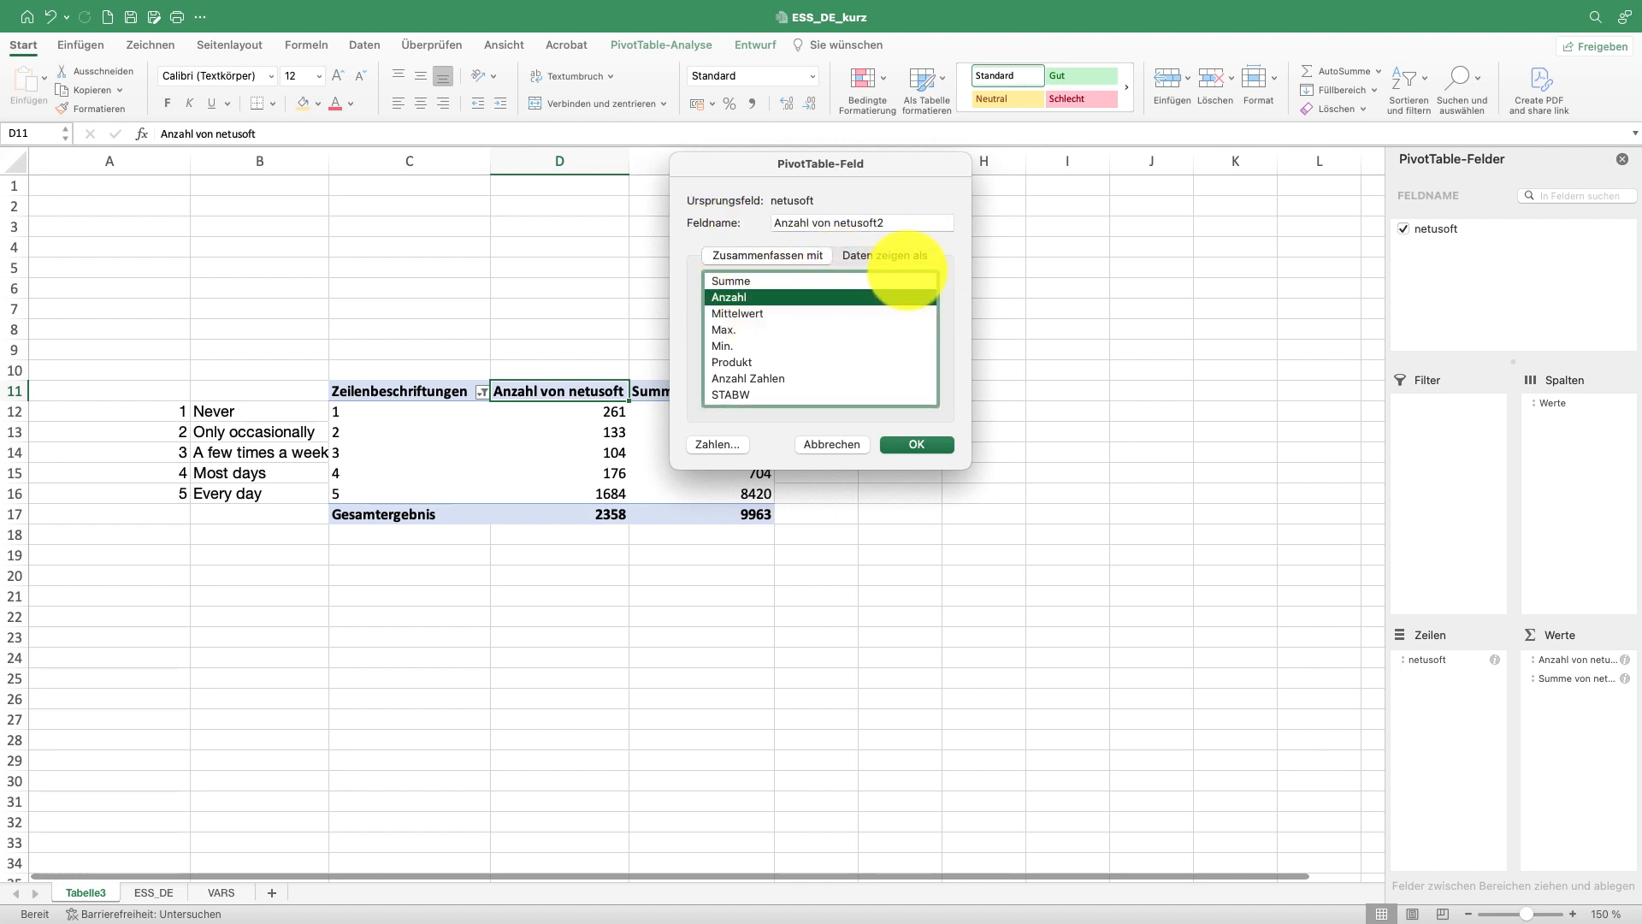
click(889, 256)
click(886, 289)
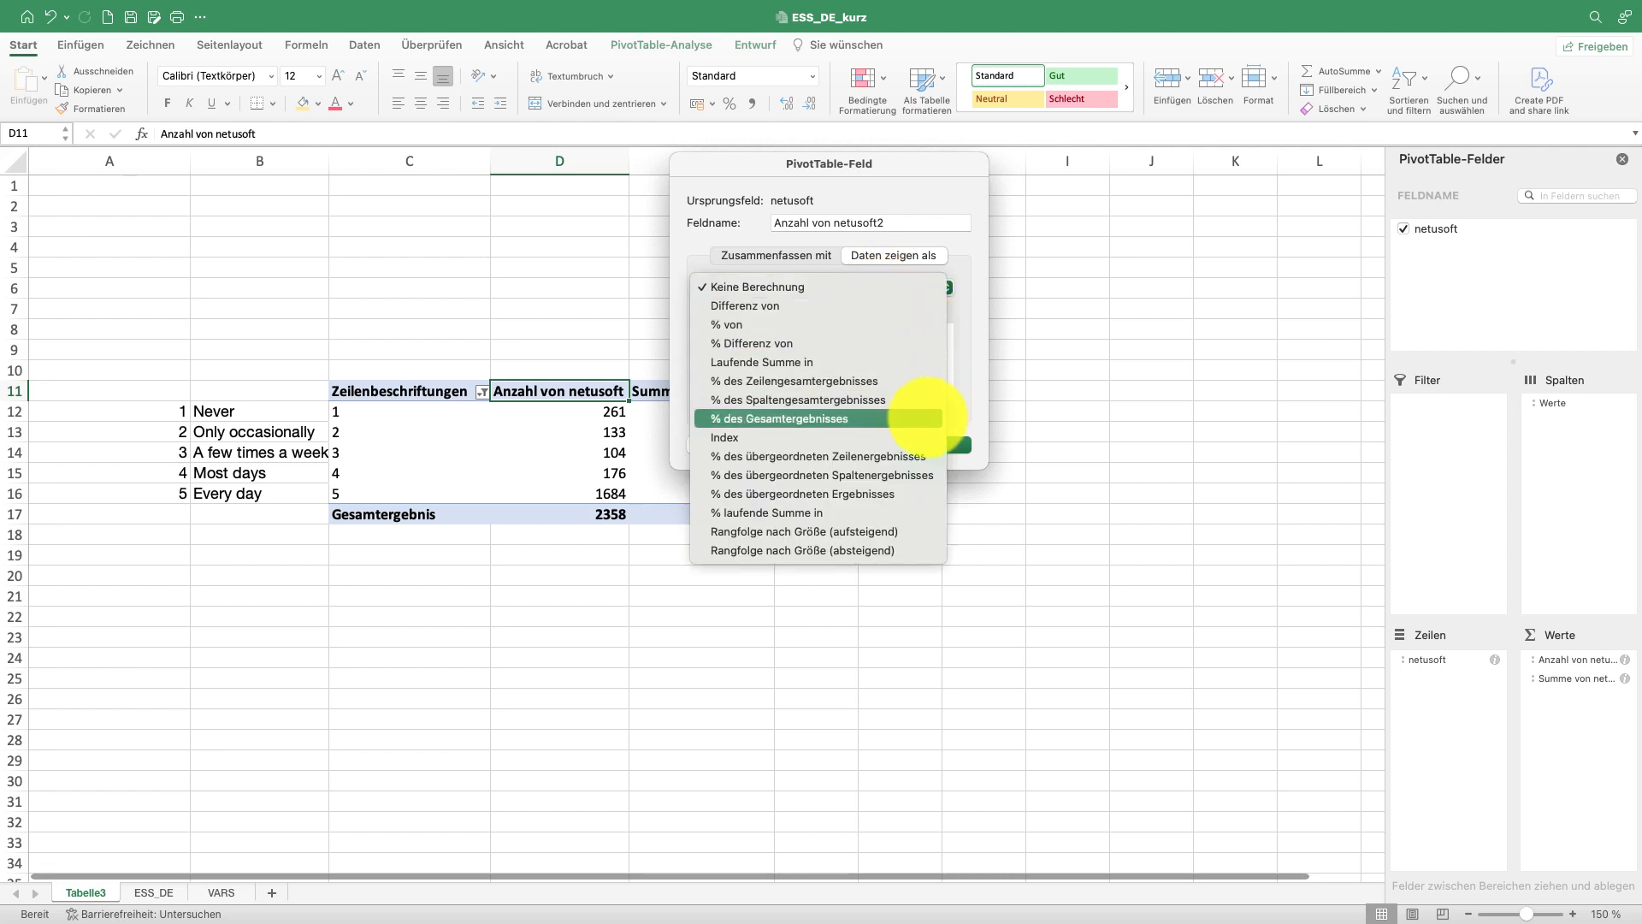
click(926, 417)
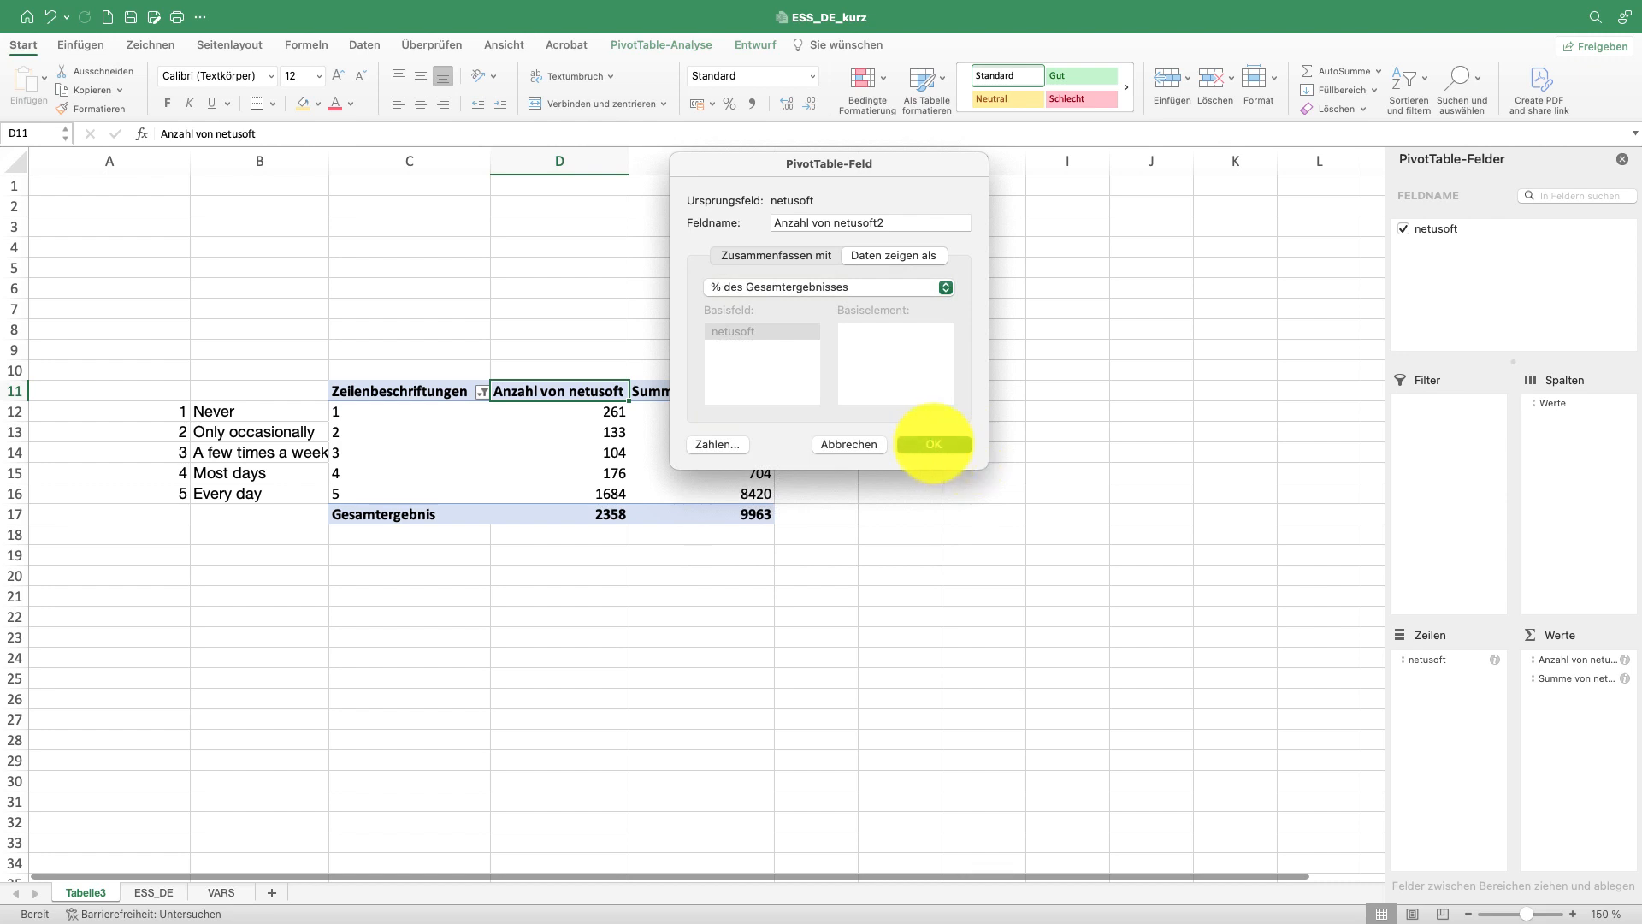
click(933, 444)
- Add netusoft as a third PivotTable value, summarised by Anzahl and shown as % laufende Summe in with base field netusoft
drag(1424, 228, 1580, 710)
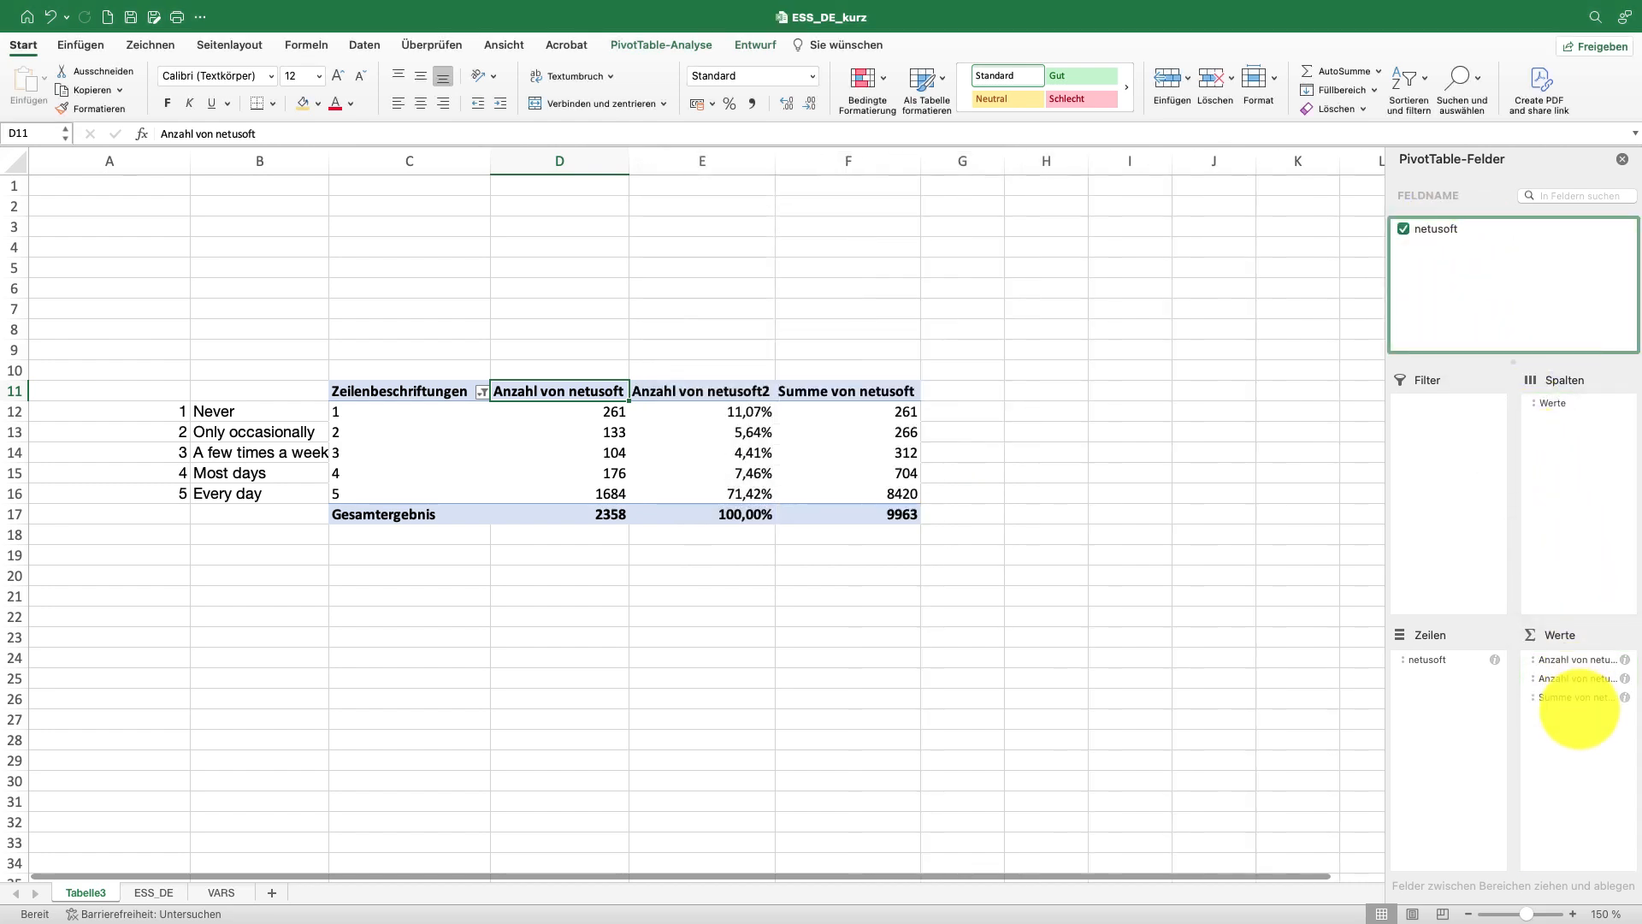
click(1624, 697)
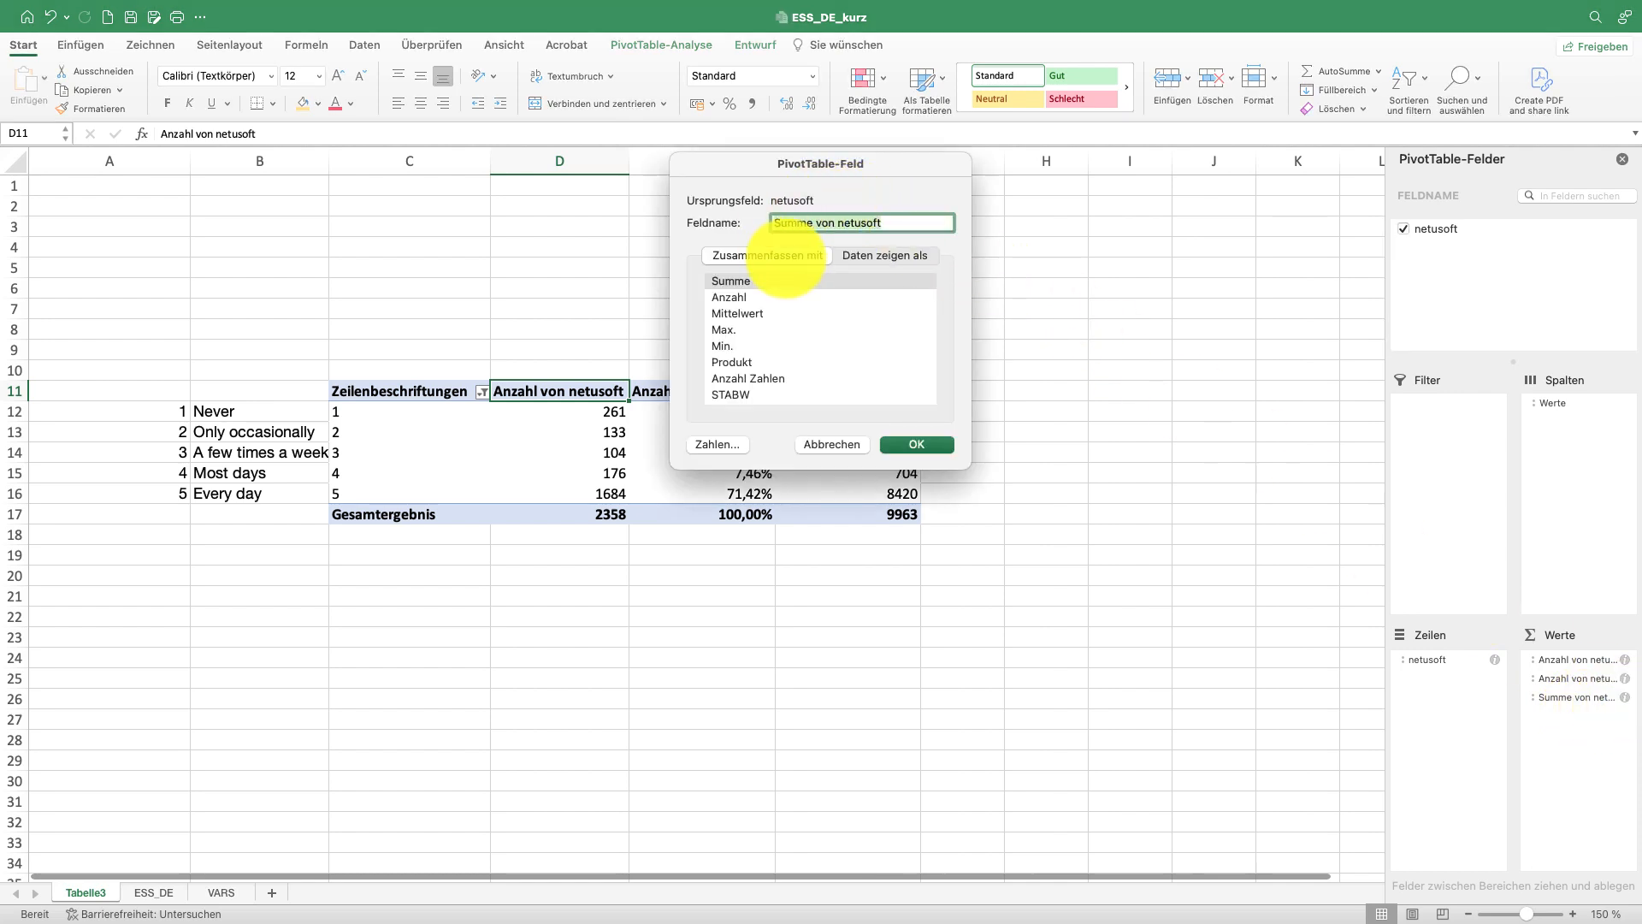
click(725, 295)
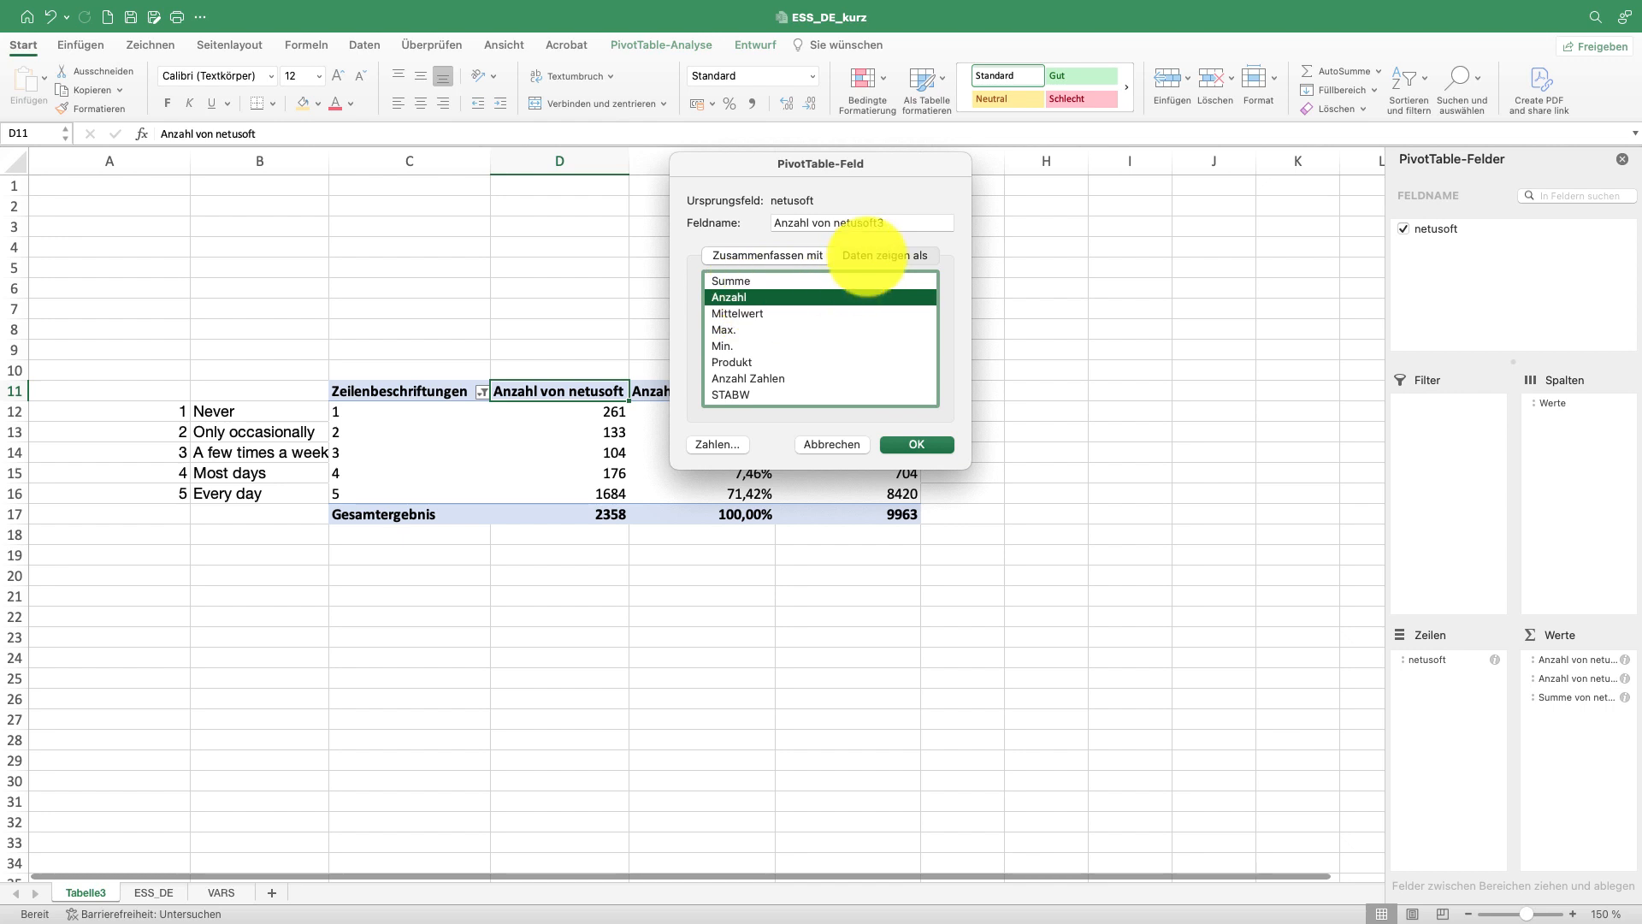
click(870, 254)
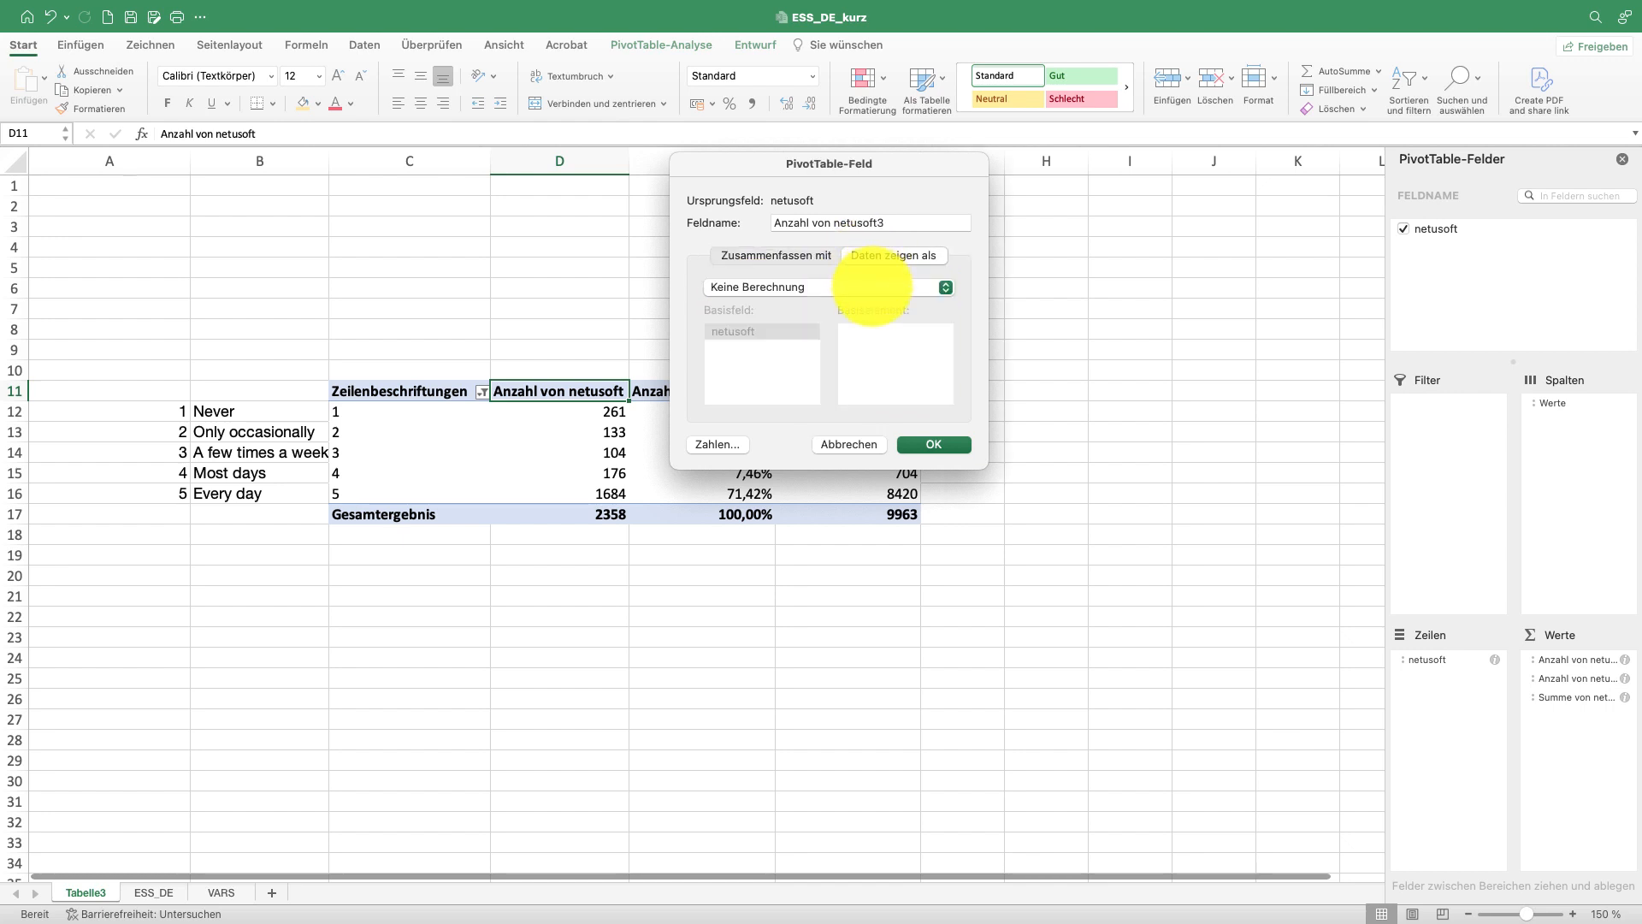
click(873, 286)
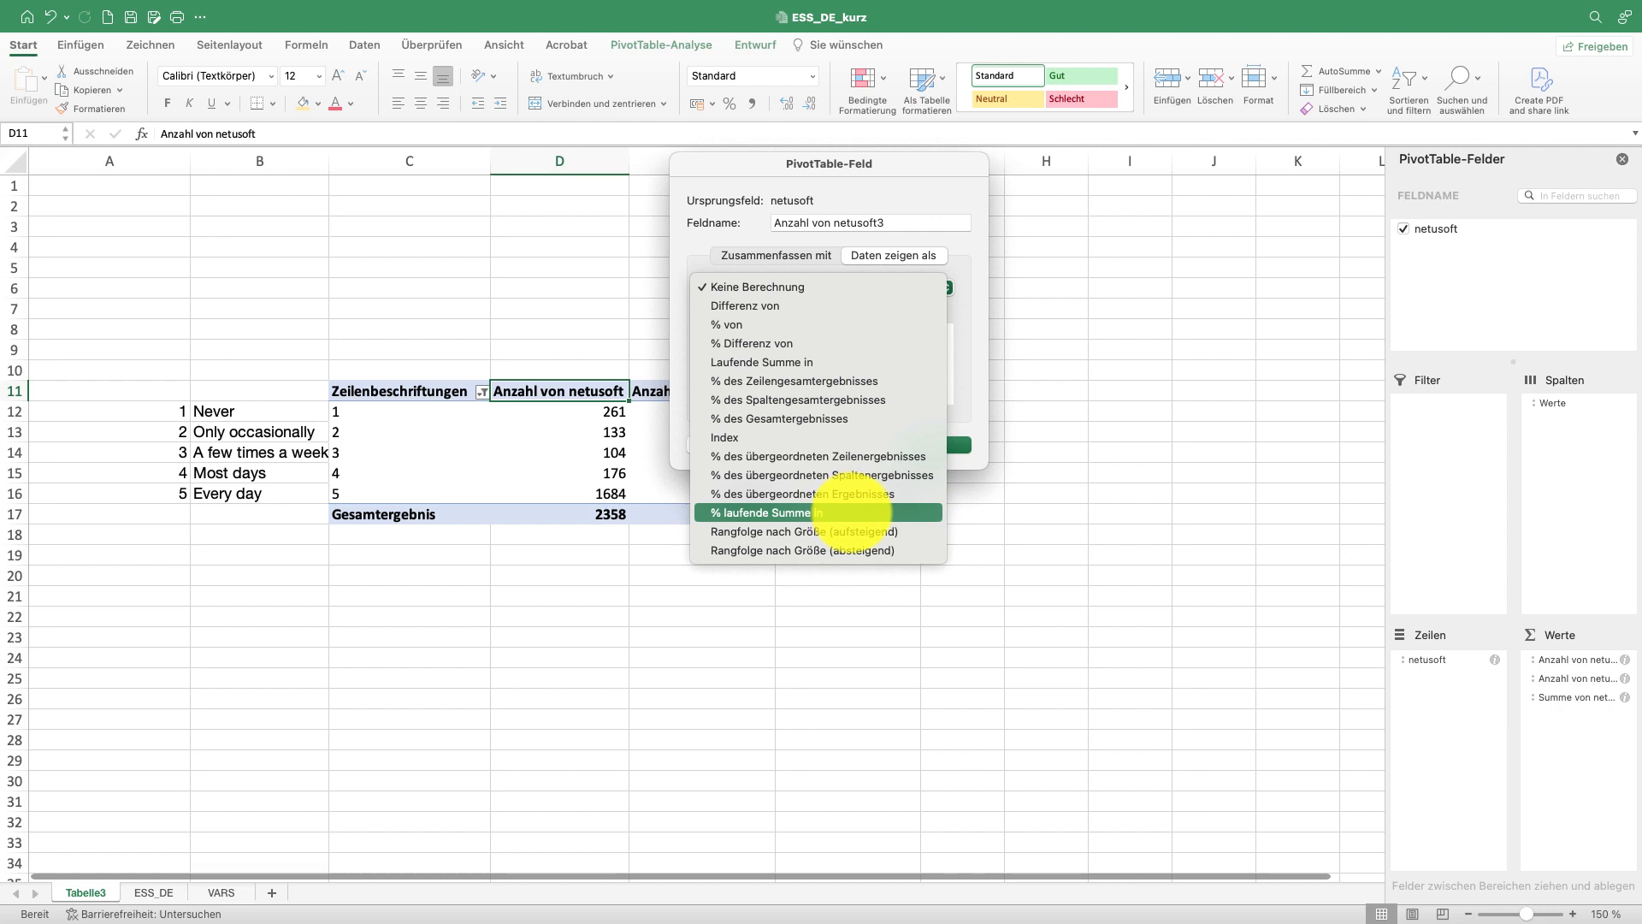
click(851, 512)
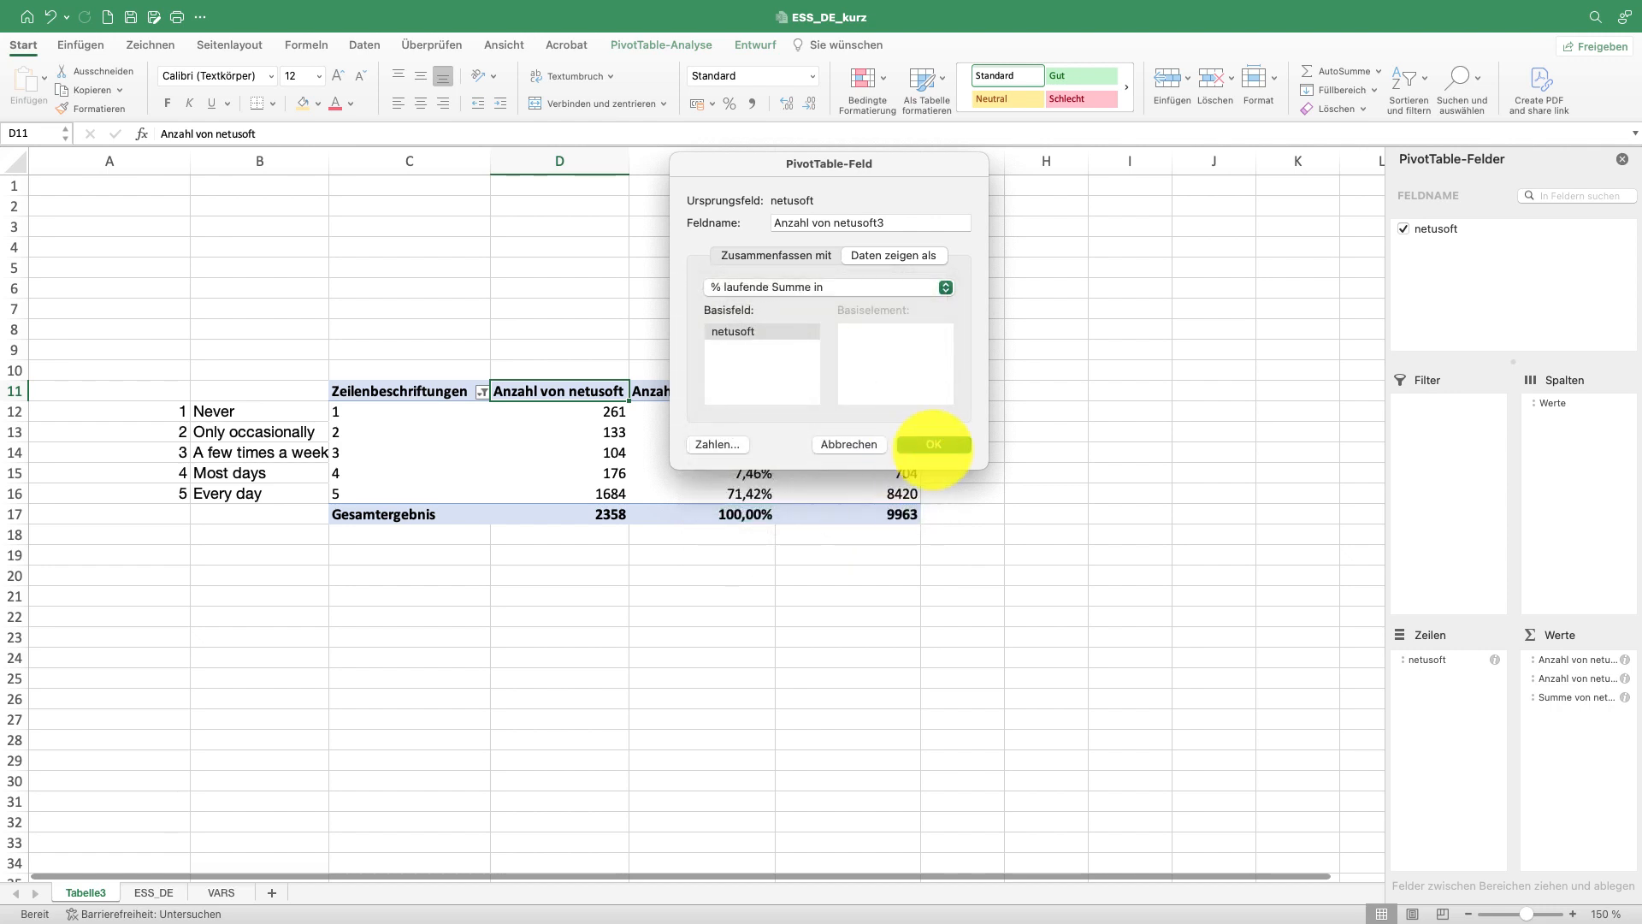
click(940, 444)
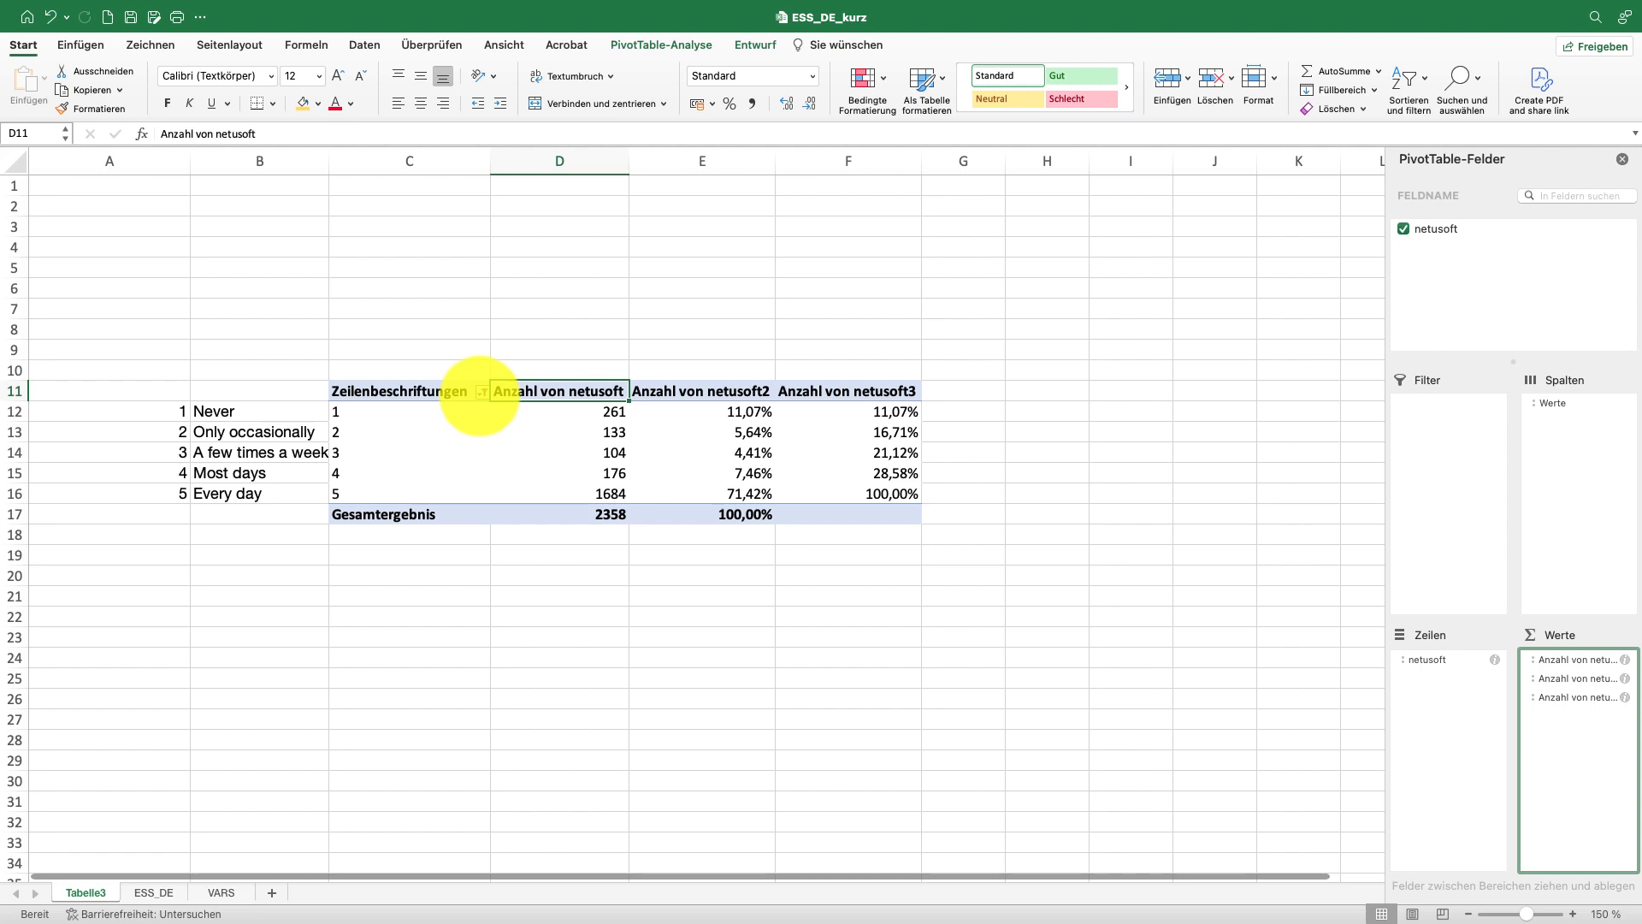
- Sort the PivotTable's netusoft row labels in descending order and select the cumulative percentage for code 4
click(481, 392)
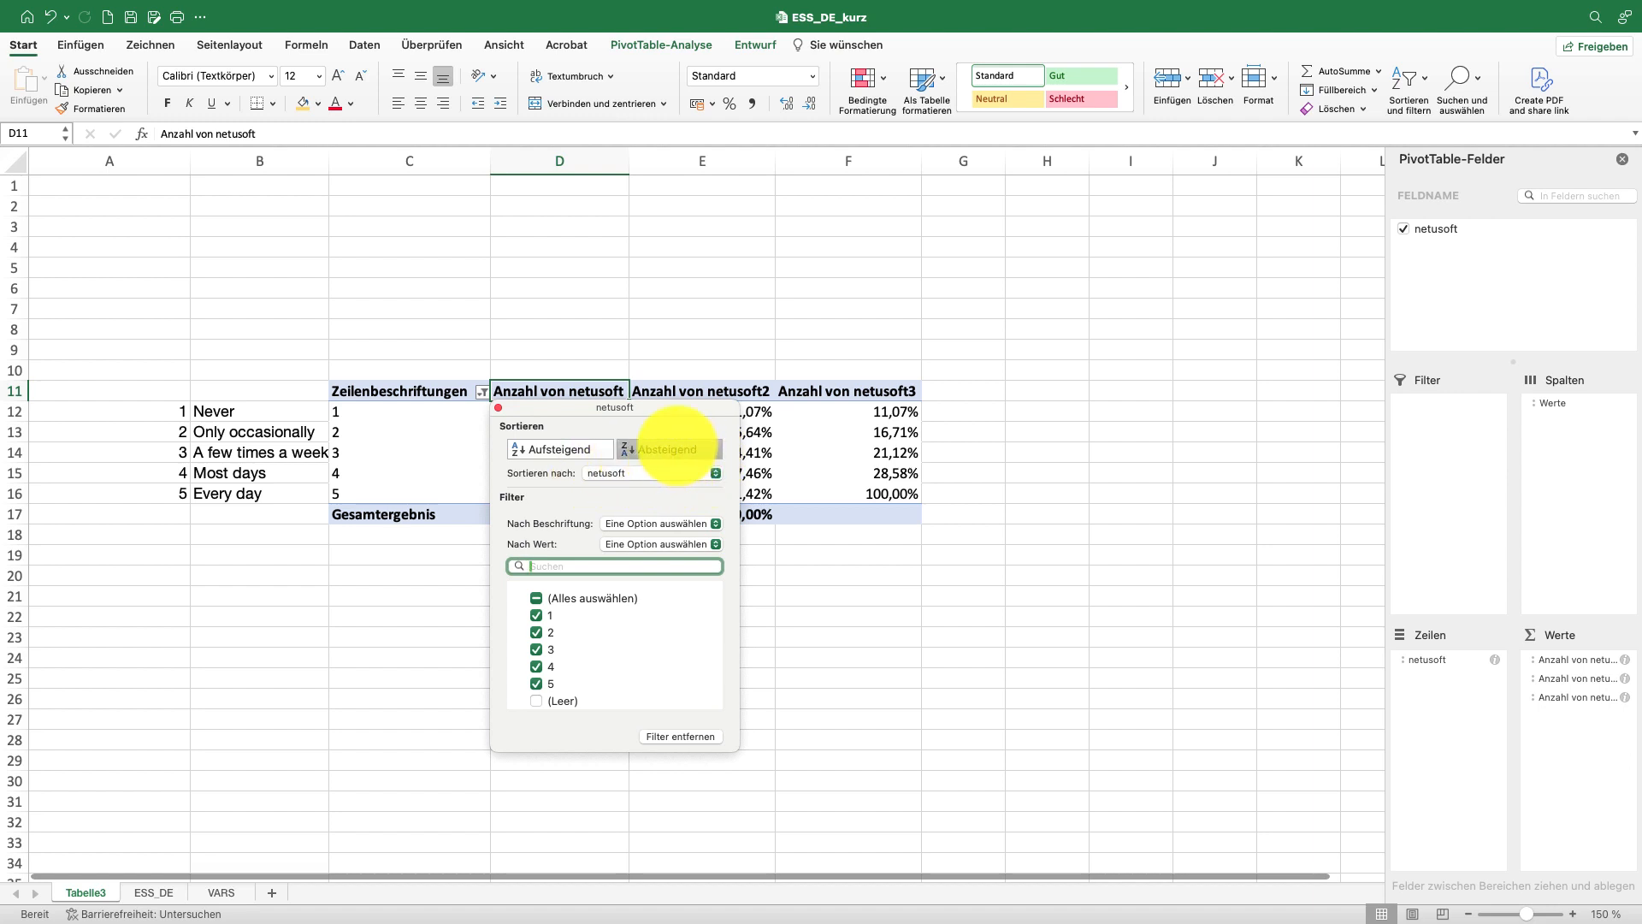
click(671, 449)
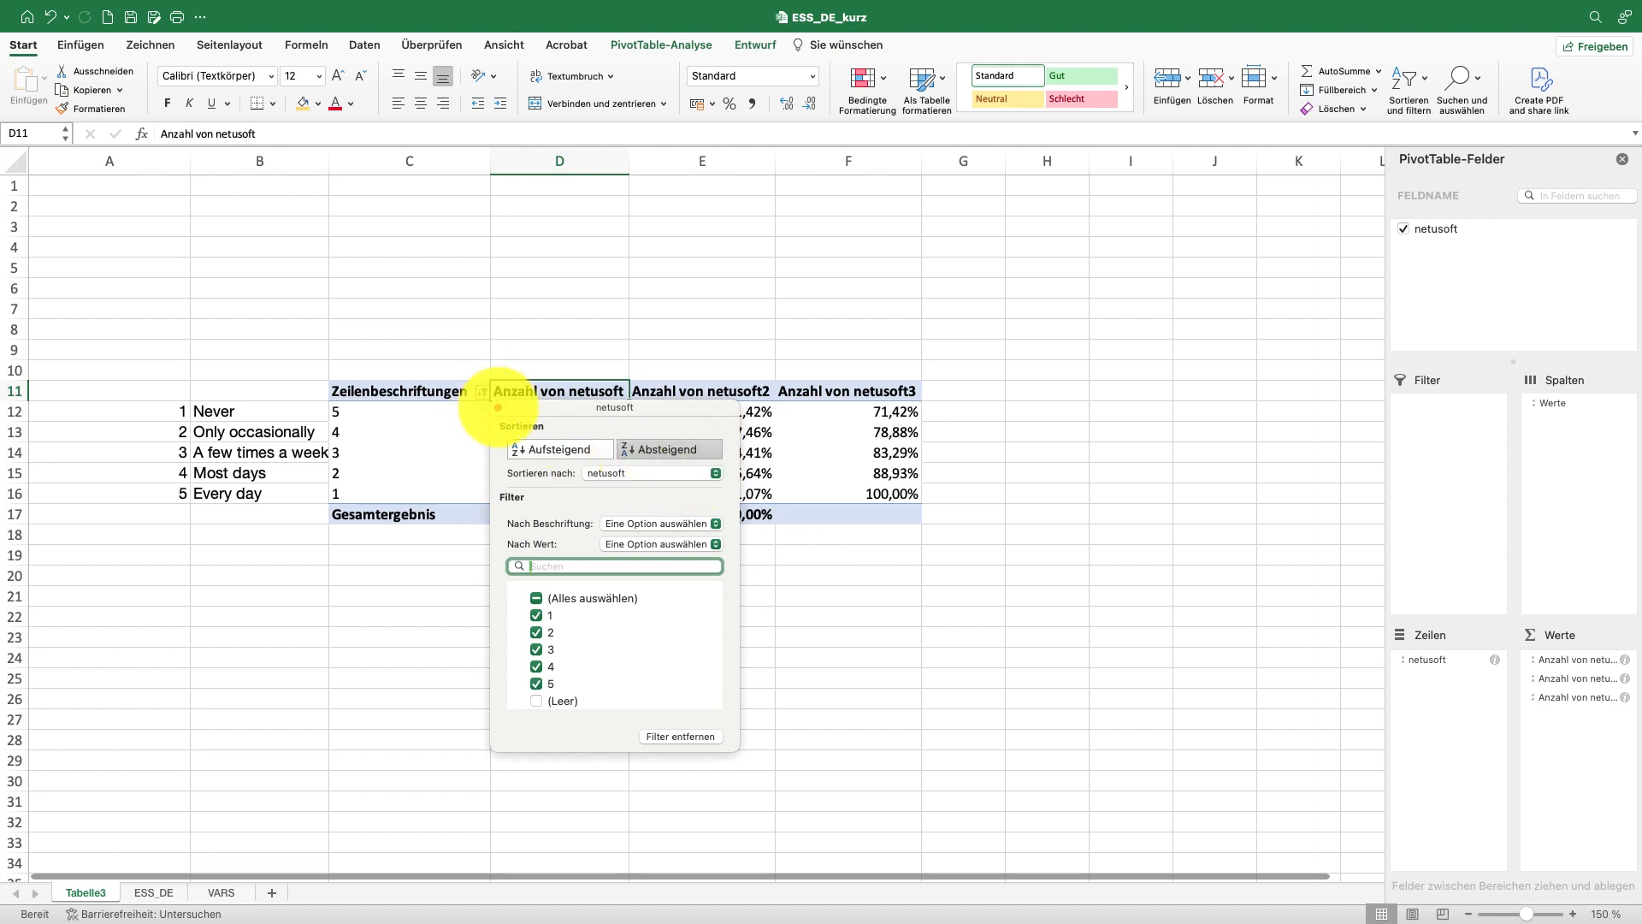
click(498, 408)
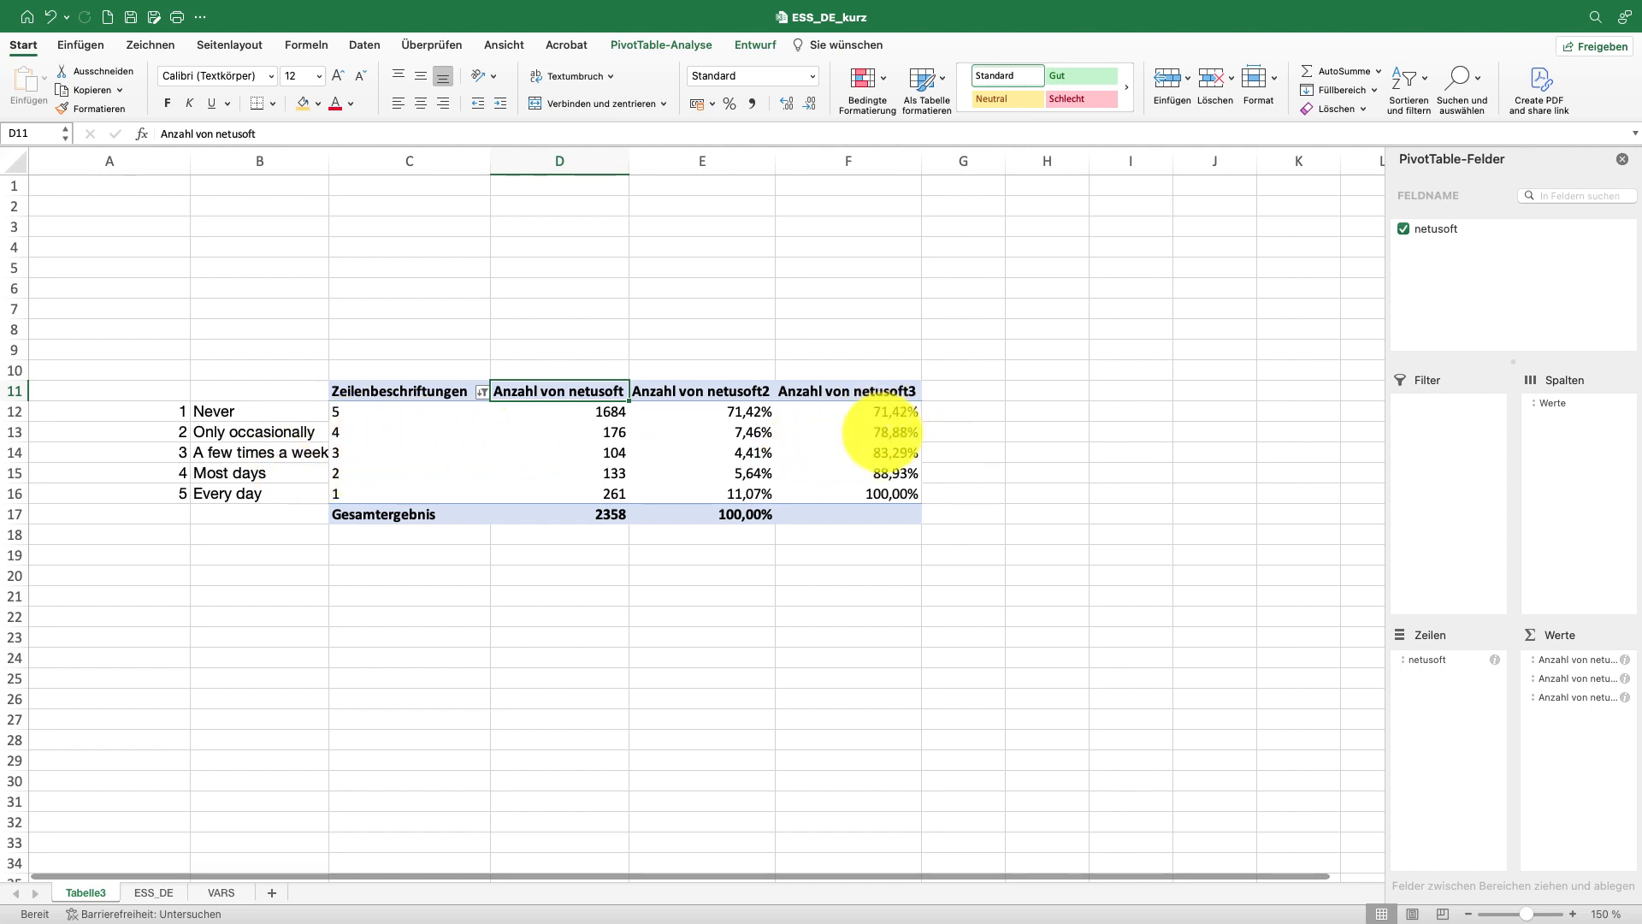
click(906, 431)
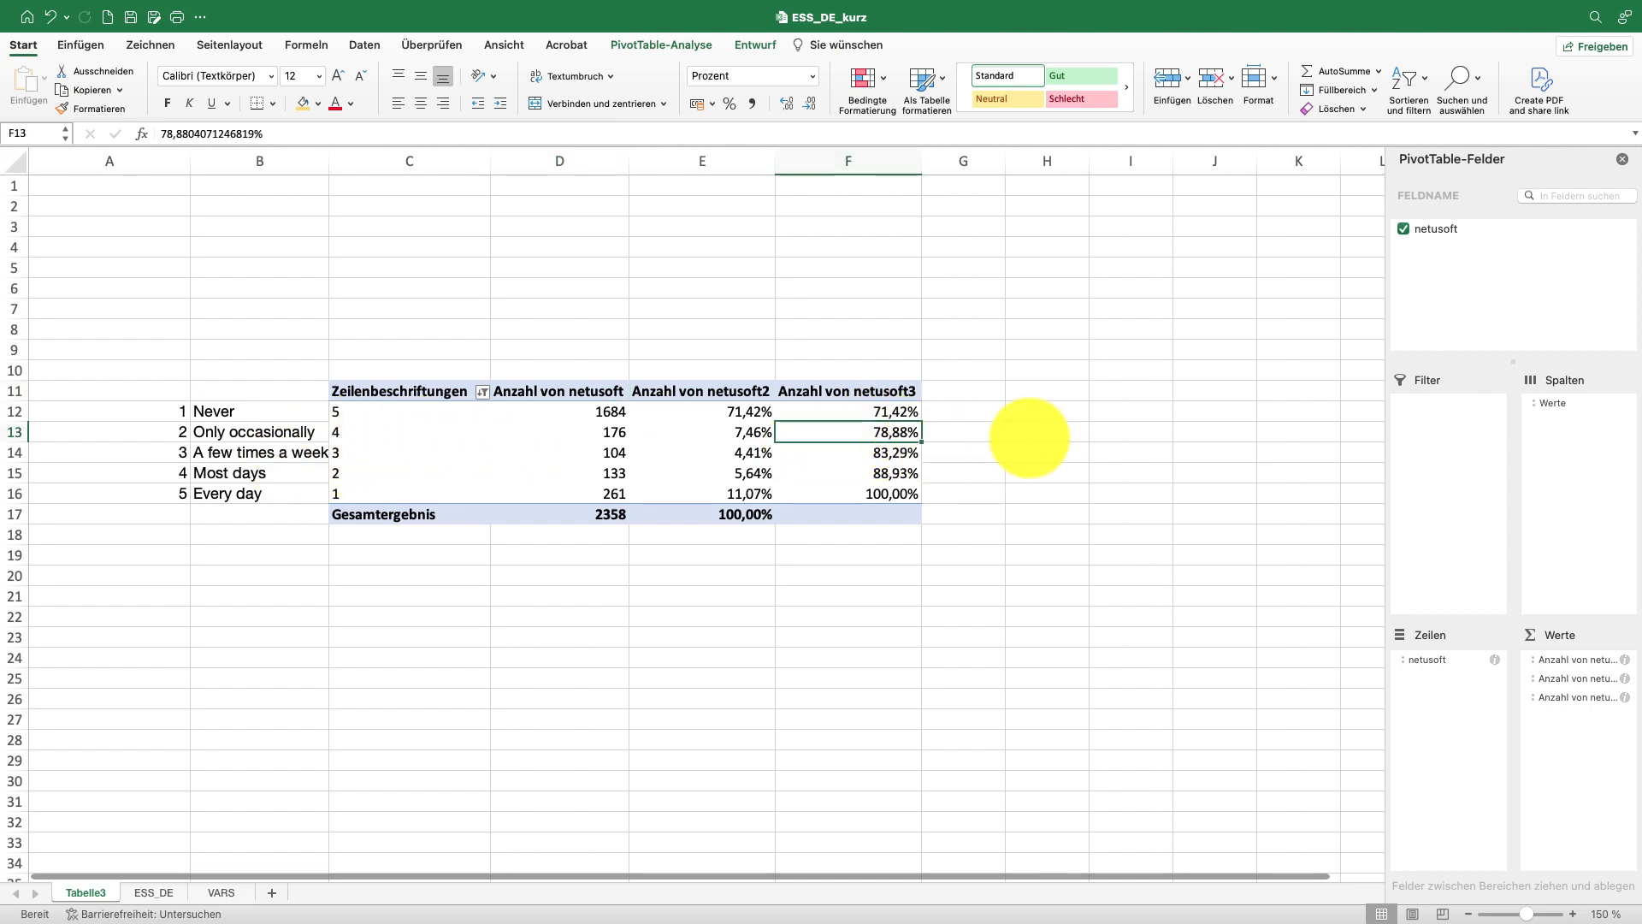